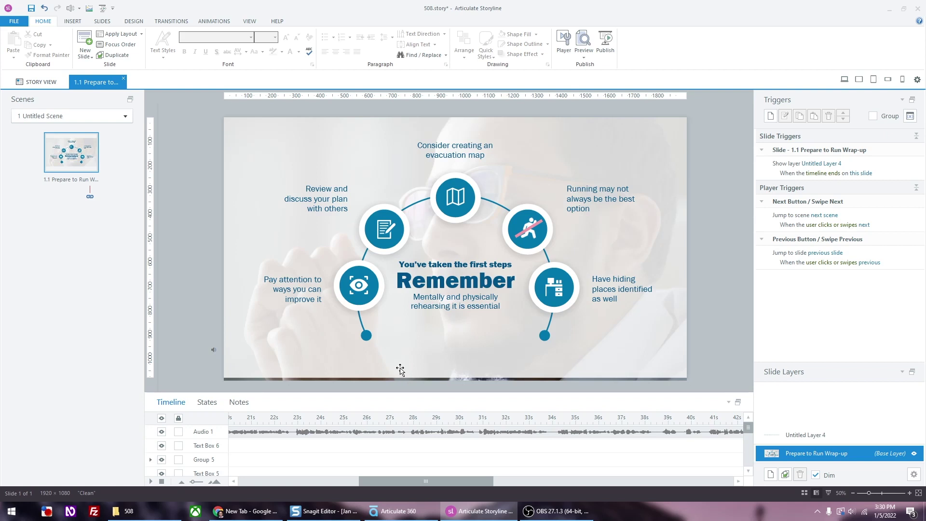
# - Make the eye picture inside its group visible to accessibility tools, with alternate text 'Eye'
pyautogui.click(362, 284)
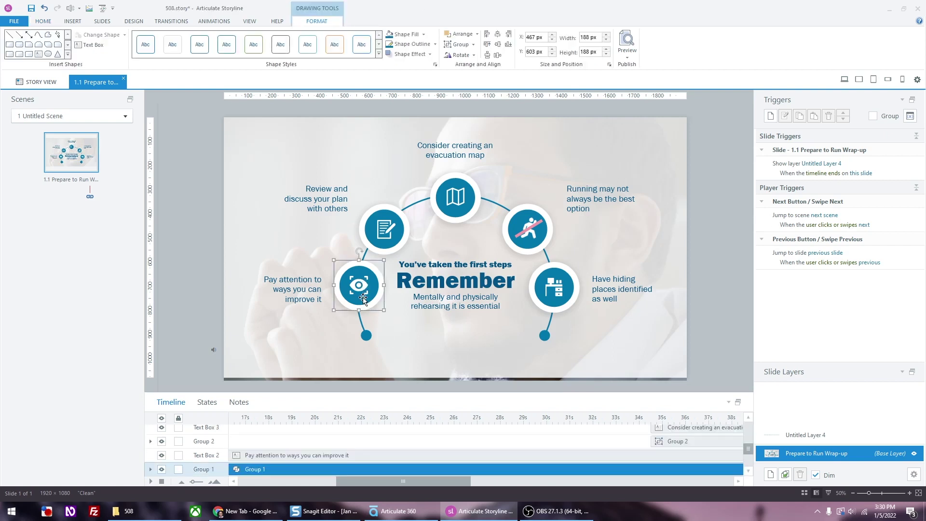
pyautogui.click(363, 288)
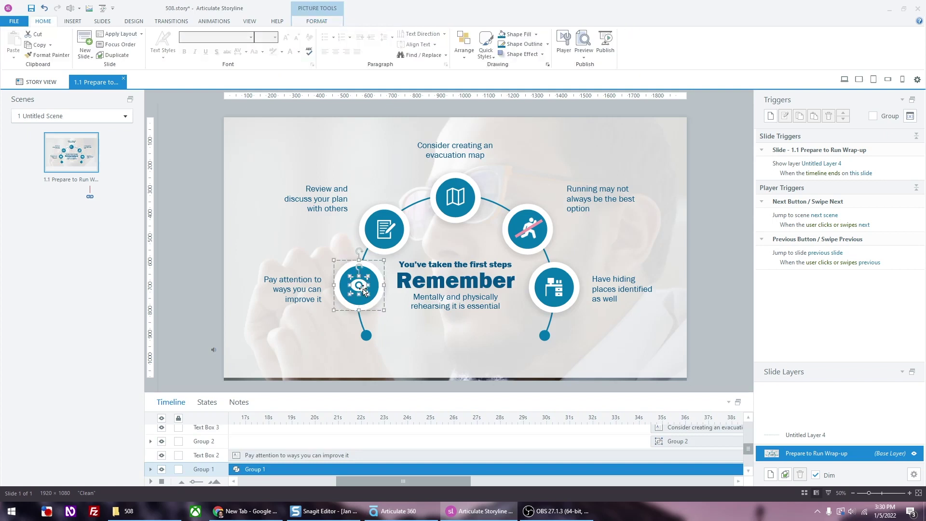
pyautogui.rightClick(364, 288)
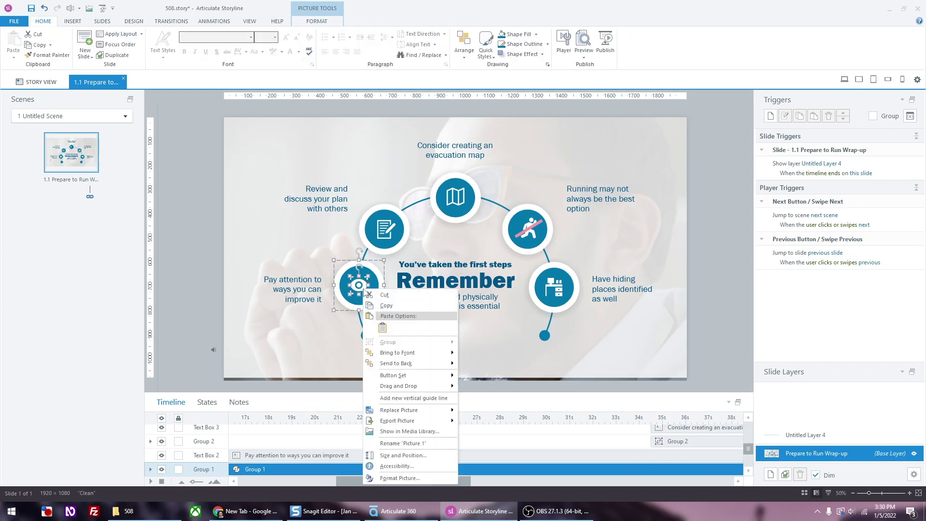
pyautogui.click(392, 465)
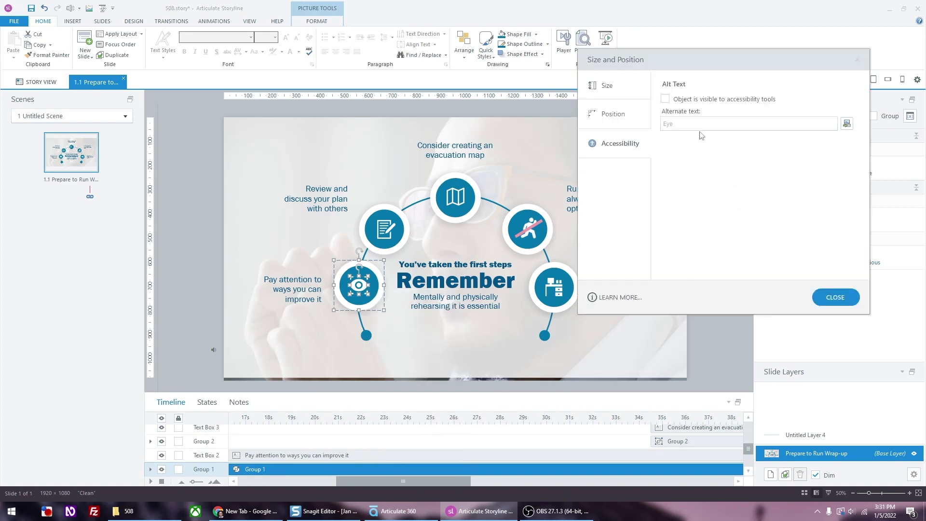
pyautogui.click(665, 99)
pyautogui.click(681, 125)
pyautogui.click(683, 126)
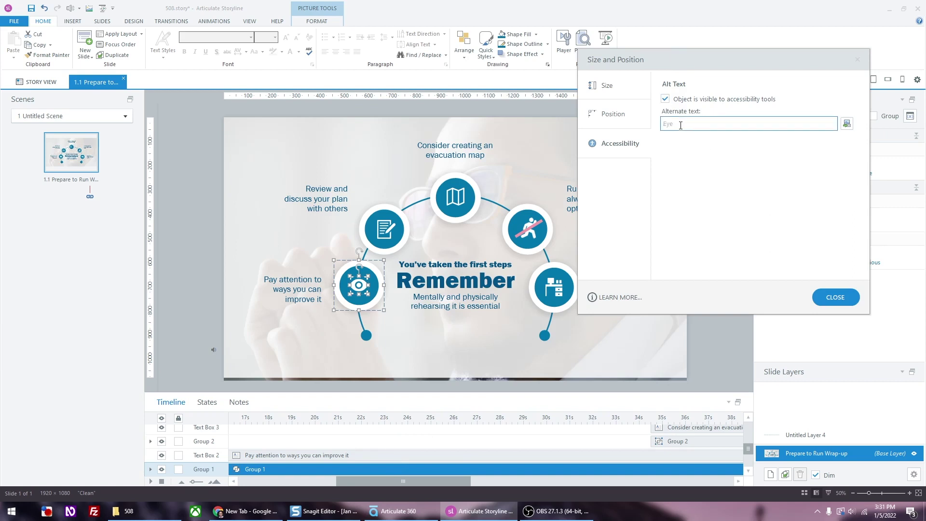
pyautogui.doubleClick(685, 125)
pyautogui.click(835, 298)
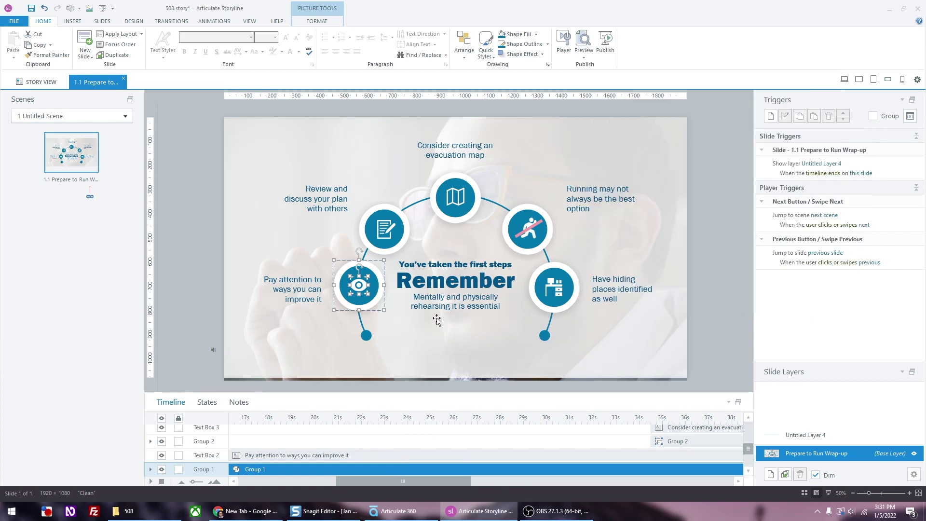
# - Retype the notepad picture's alternate text as 'Paper and pen' and confirm it
pyautogui.click(314, 287)
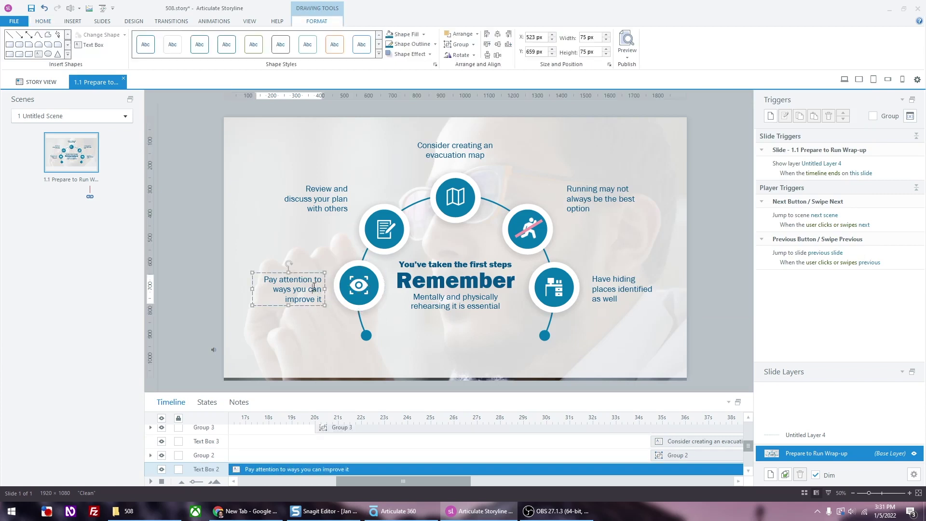
pyautogui.click(387, 229)
pyautogui.click(384, 230)
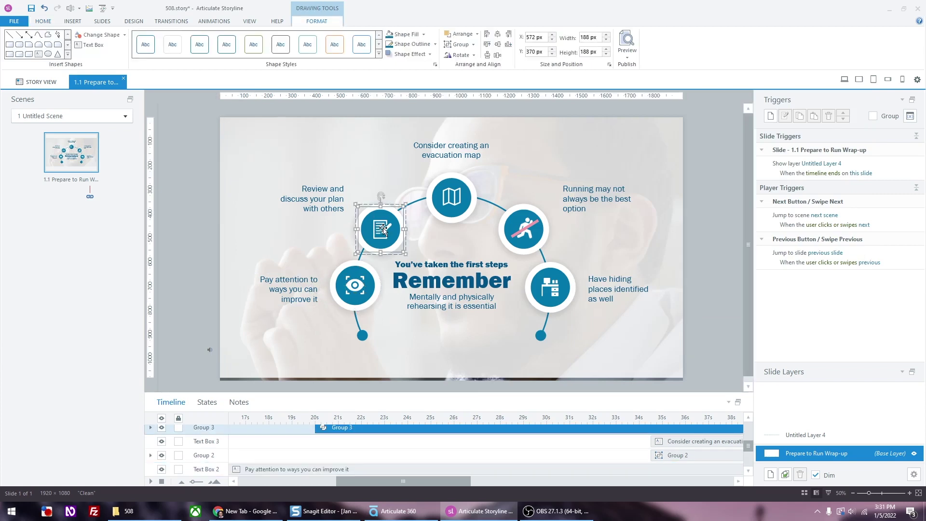
pyautogui.click(384, 231)
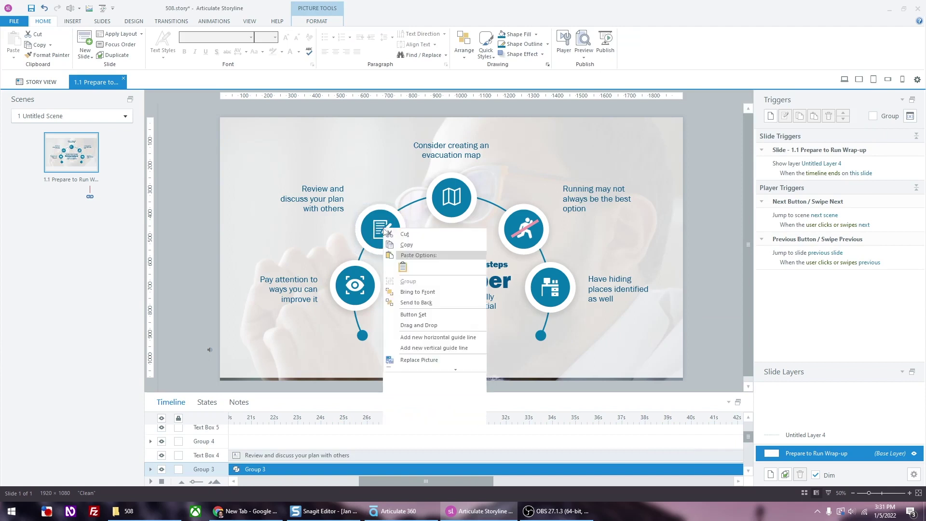
pyautogui.rightClick(385, 230)
pyautogui.click(449, 417)
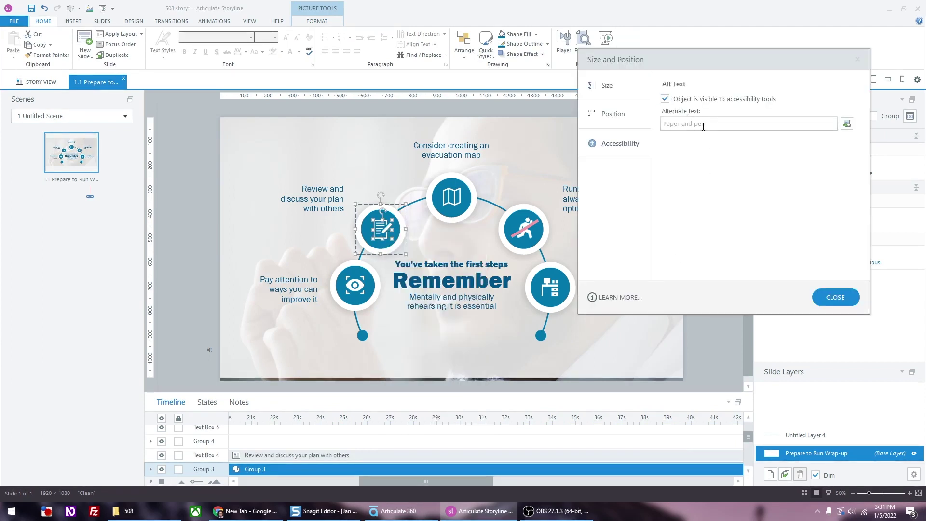
pyautogui.moveTo(664, 124); pyautogui.dragTo(703, 125)
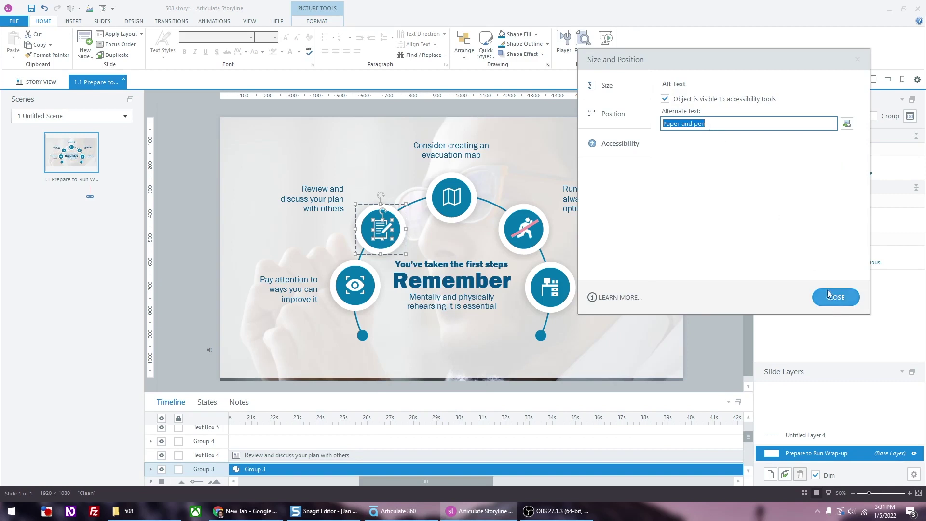
pyautogui.write('Paper and pen')
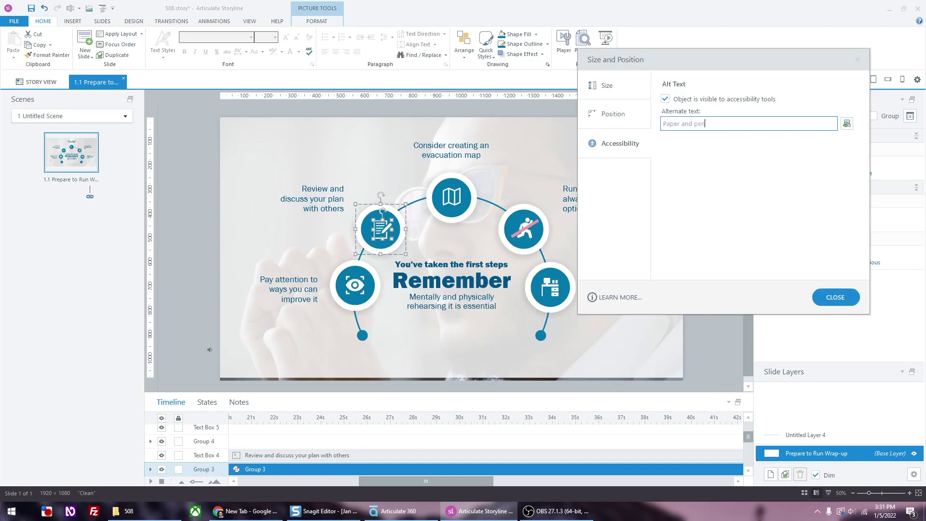
pyautogui.press('Return')
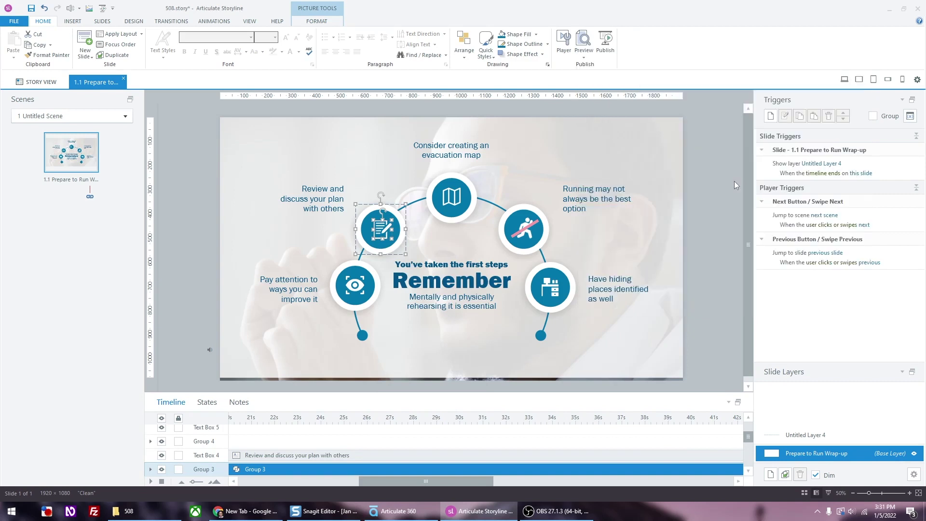
pyautogui.click(452, 197)
# - Replace the map picture's alternate text with 'Folden open map' and confirm it
pyautogui.click(452, 197)
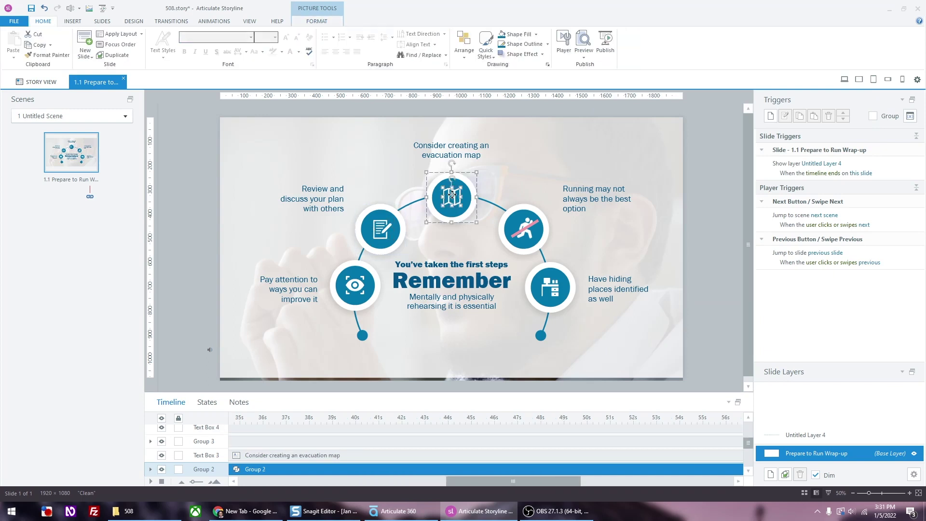
pyautogui.rightClick(452, 195)
pyautogui.click(483, 384)
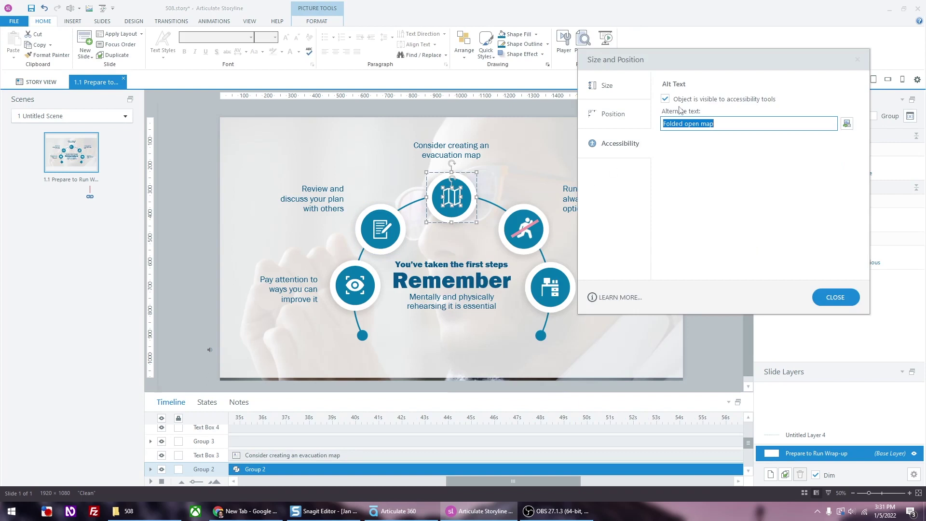
pyautogui.press('BackSpace')
pyautogui.write('Folde')
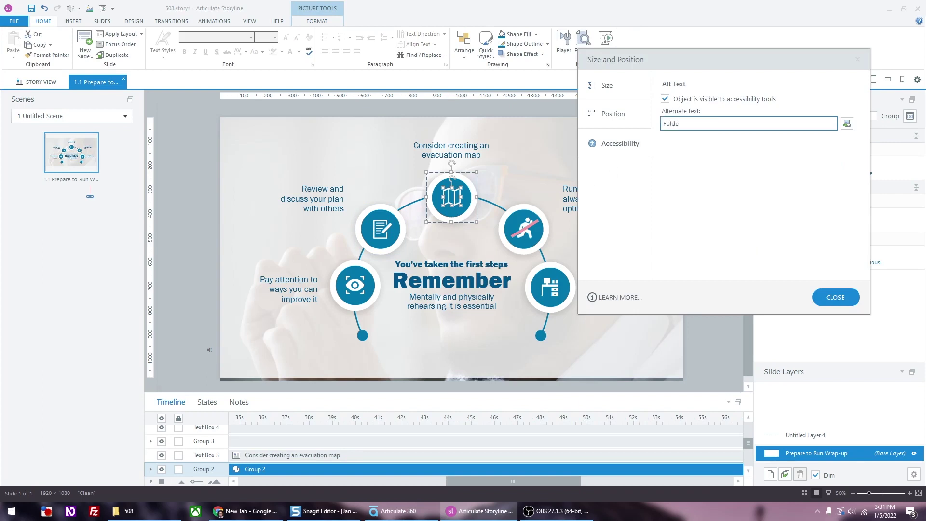
pyautogui.write('n open map')
pyautogui.press('Return')
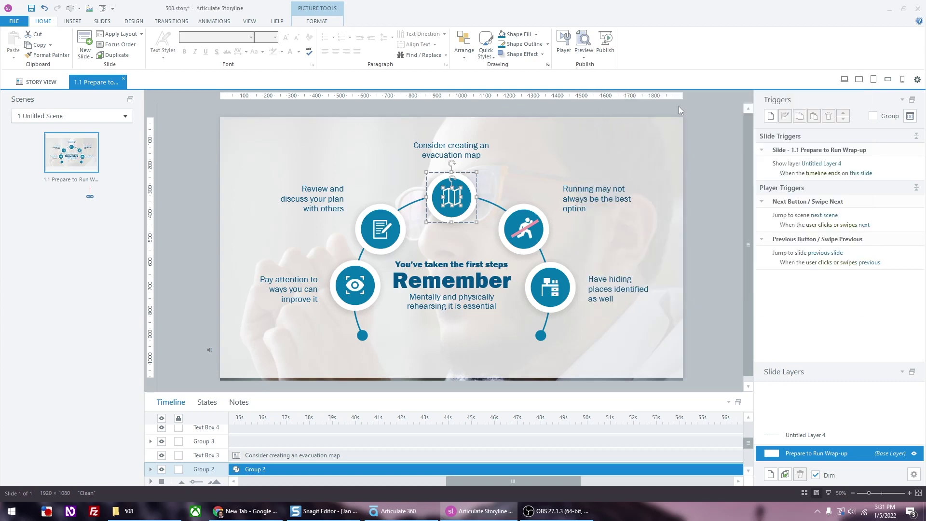
# - Check the accessibility settings of the pink slash line over the running icon
pyautogui.click(528, 224)
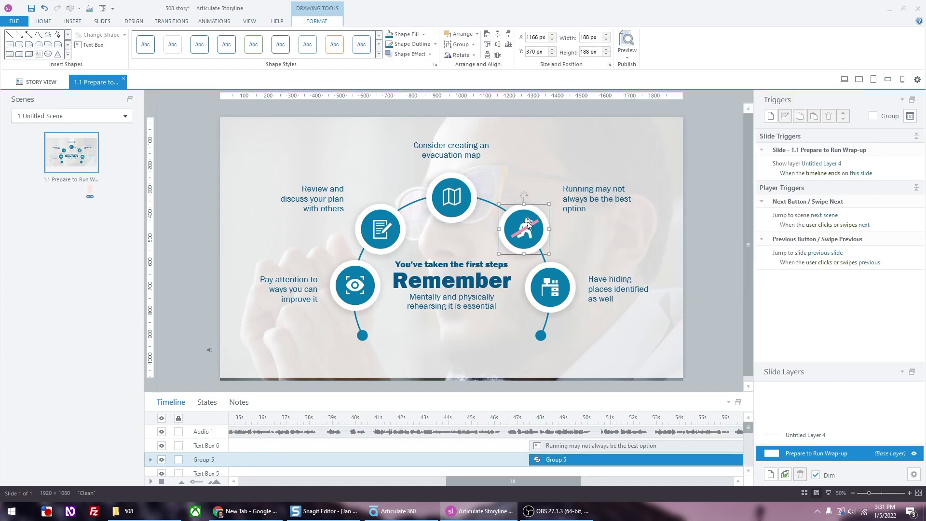
pyautogui.click(529, 225)
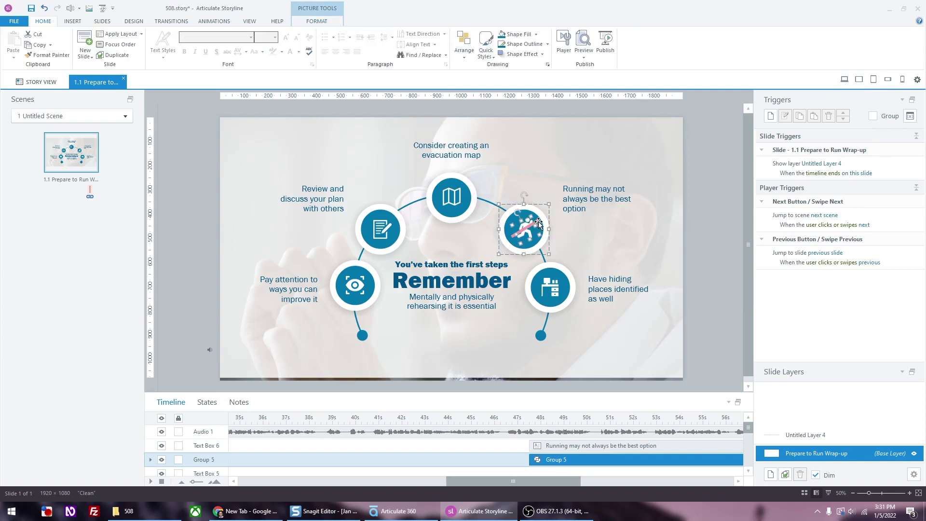
pyautogui.click(538, 222)
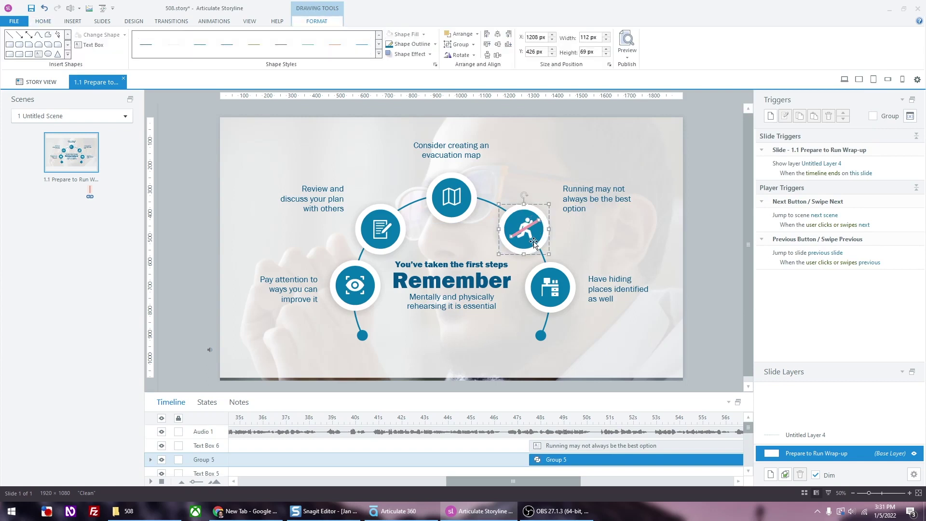
pyautogui.click(532, 236)
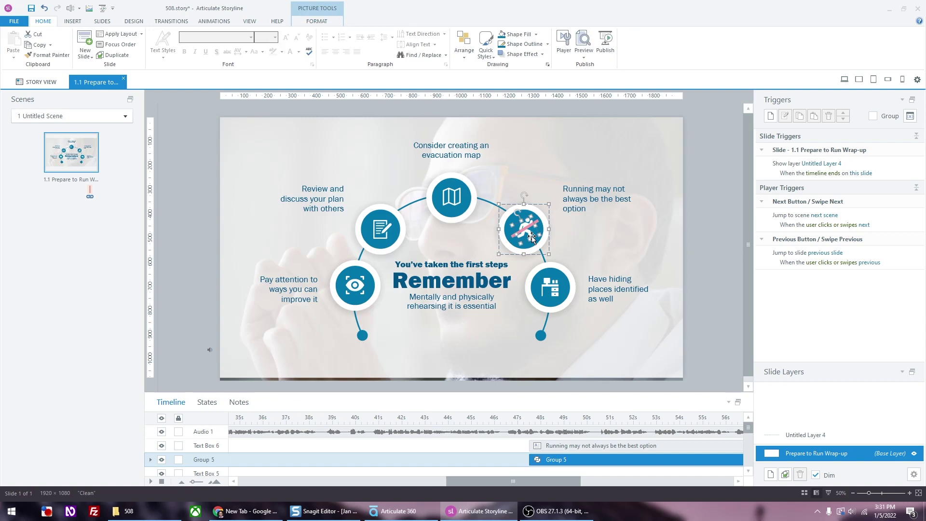
pyautogui.click(524, 218)
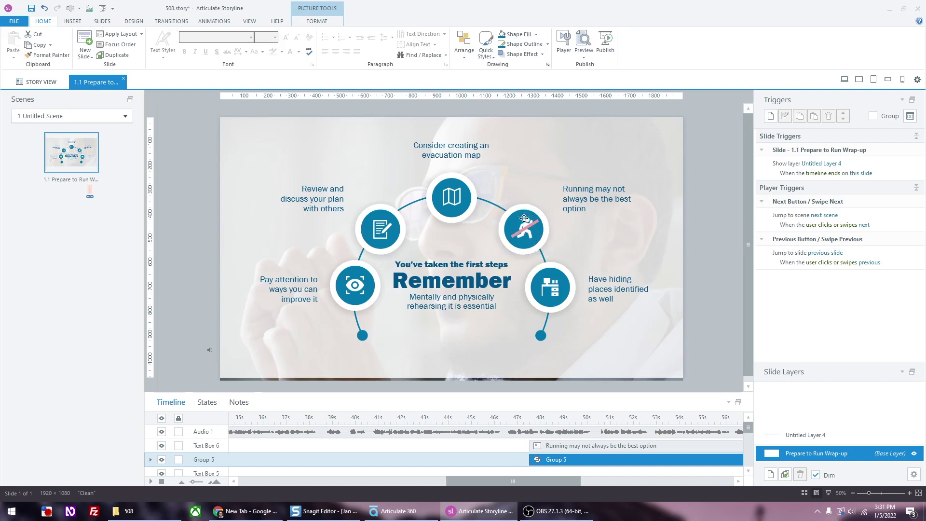
pyautogui.click(535, 224)
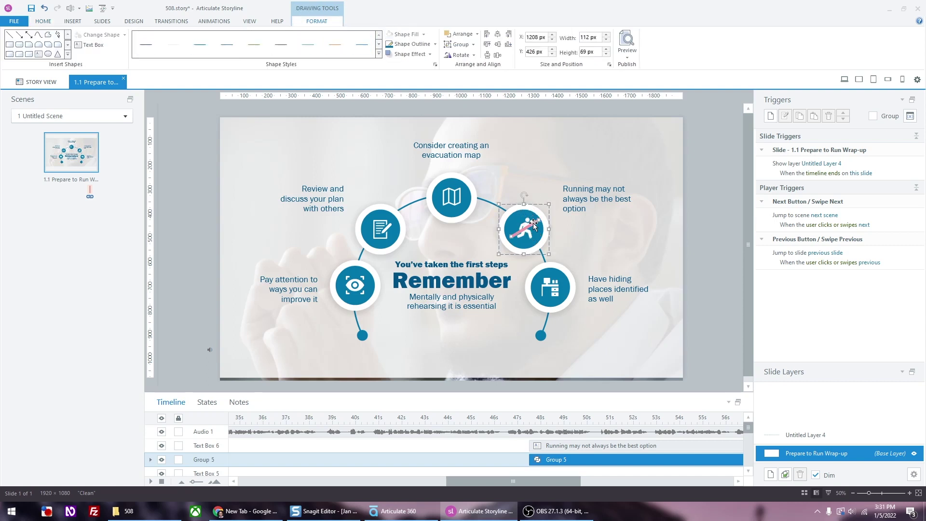
pyautogui.rightClick(535, 225)
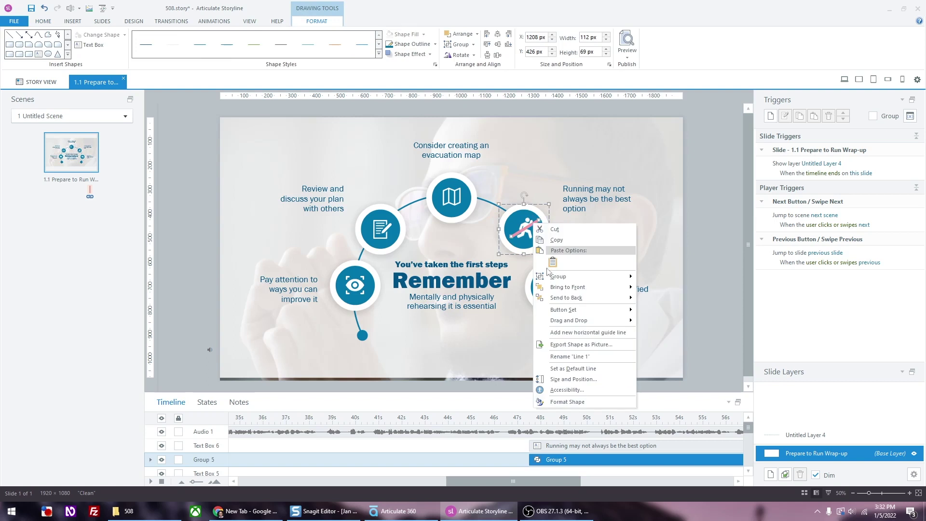
pyautogui.click(567, 390)
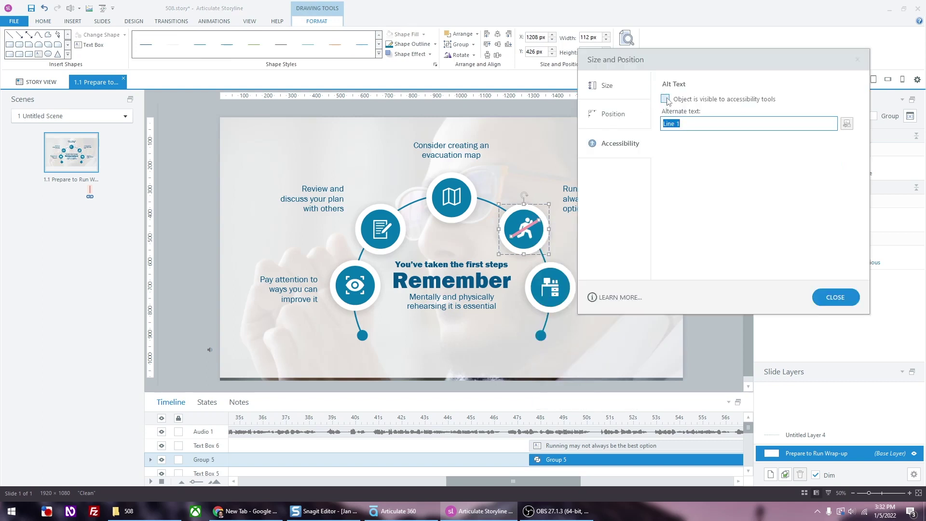
pyautogui.click(835, 297)
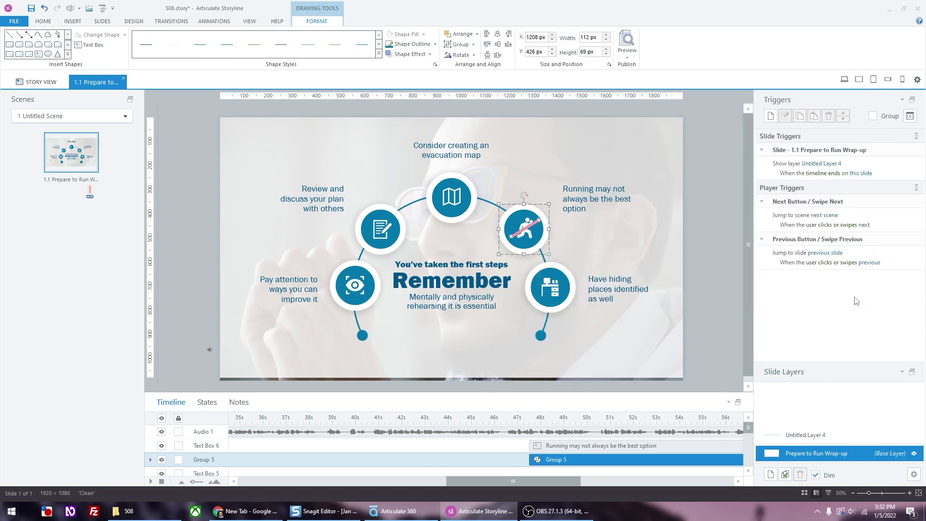
pyautogui.click(528, 221)
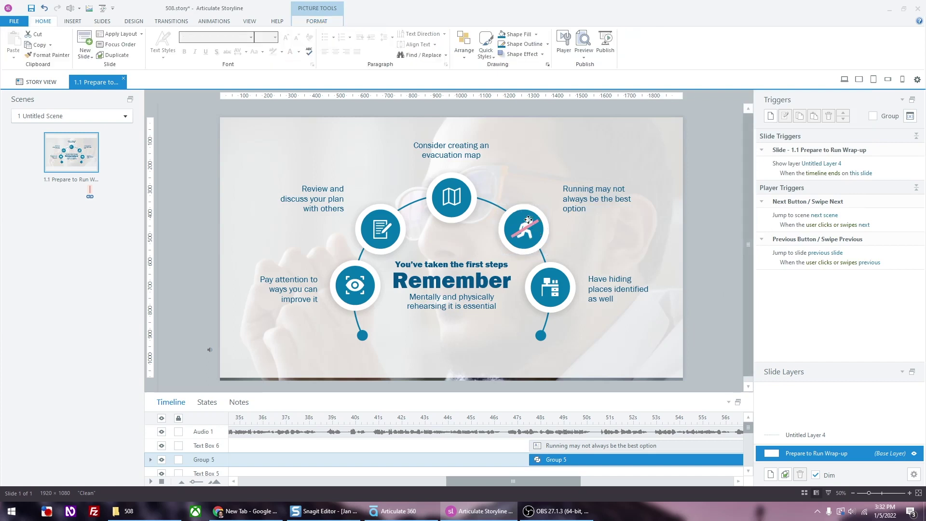
# - Review the running-man picture's alternate text 'Man running with a line across'
pyautogui.rightClick(528, 221)
pyautogui.click(565, 403)
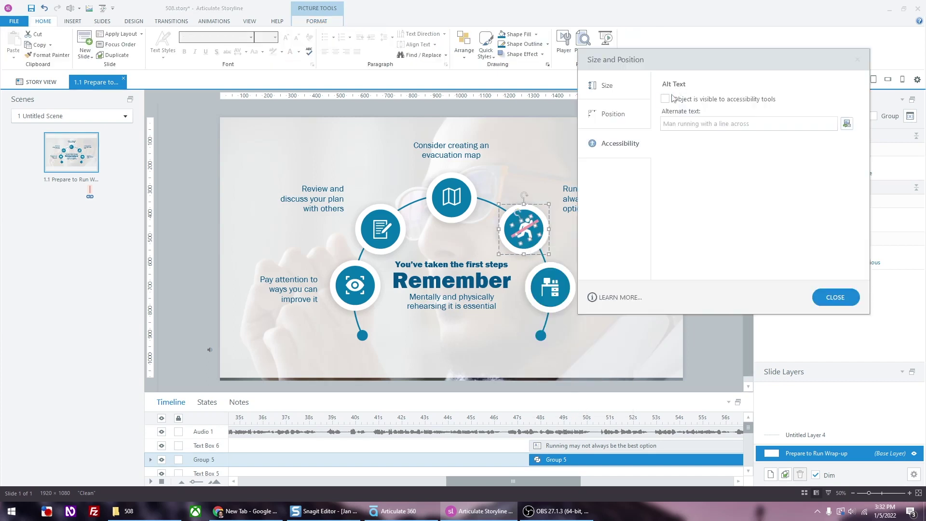
pyautogui.click(770, 124)
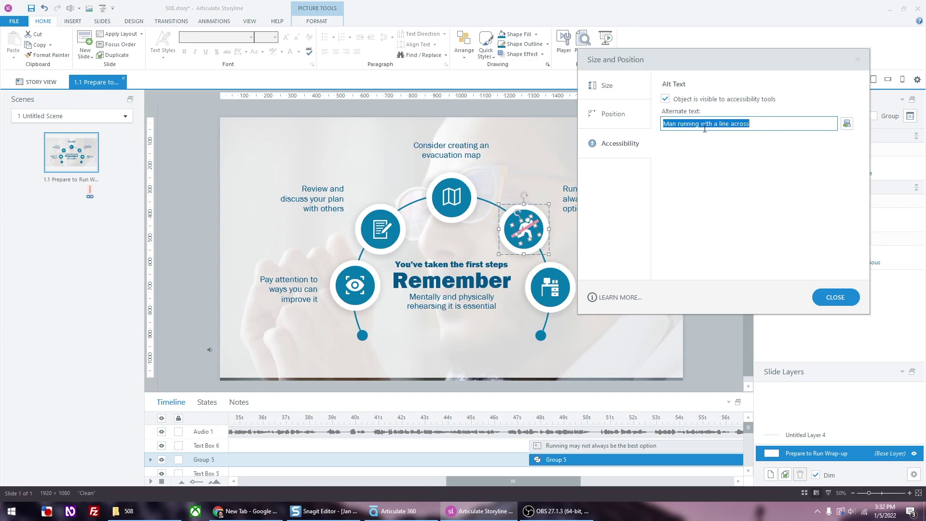
pyautogui.click(680, 126)
pyautogui.moveTo(665, 126); pyautogui.dragTo(779, 121)
pyautogui.click(842, 303)
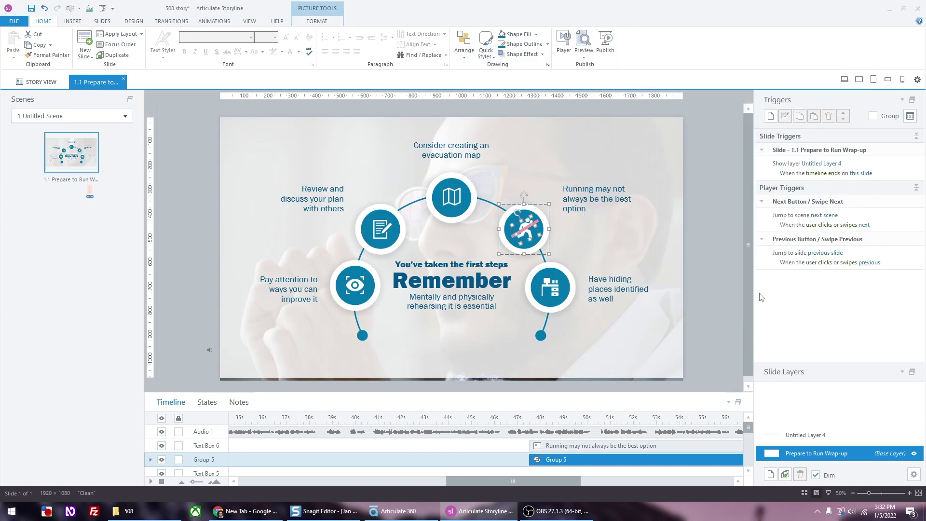
# - Make the desk picture visible to accessibility tools and select its alternate text
pyautogui.click(554, 290)
pyautogui.click(553, 290)
pyautogui.rightClick(553, 289)
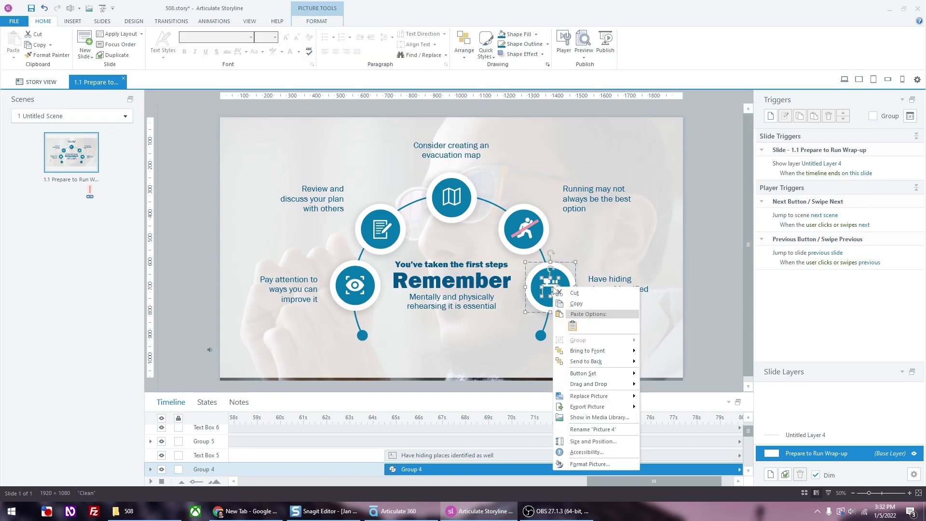
pyautogui.click(599, 449)
pyautogui.click(665, 99)
pyautogui.moveTo(666, 124); pyautogui.dragTo(772, 124)
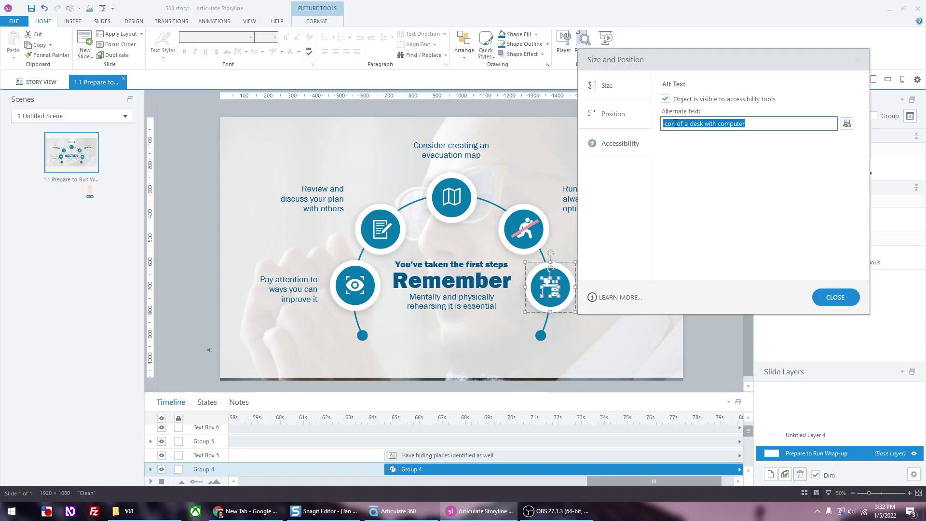
# - Verify the accessibility settings of the 'Review and discuss' text box
pyautogui.click(836, 296)
pyautogui.click(492, 319)
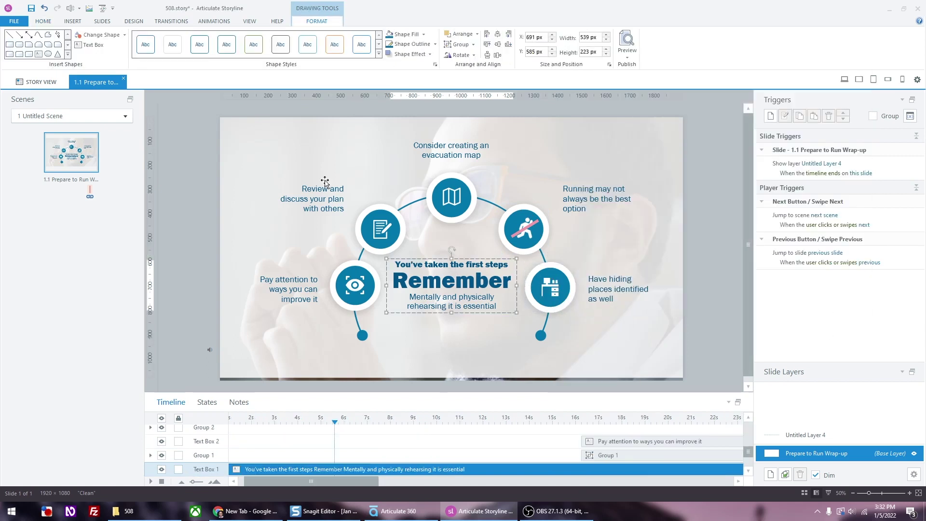
pyautogui.click(323, 185)
pyautogui.rightClick(326, 183)
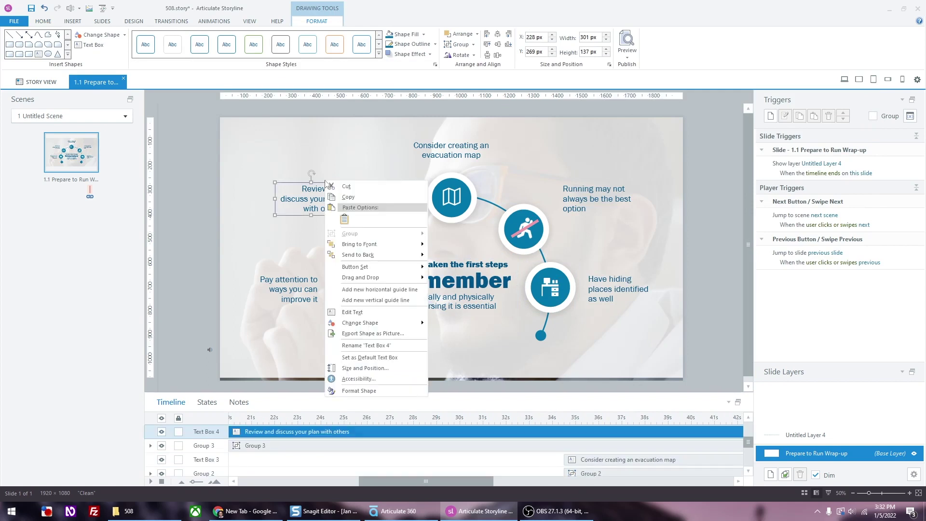
pyautogui.click(388, 378)
pyautogui.click(840, 296)
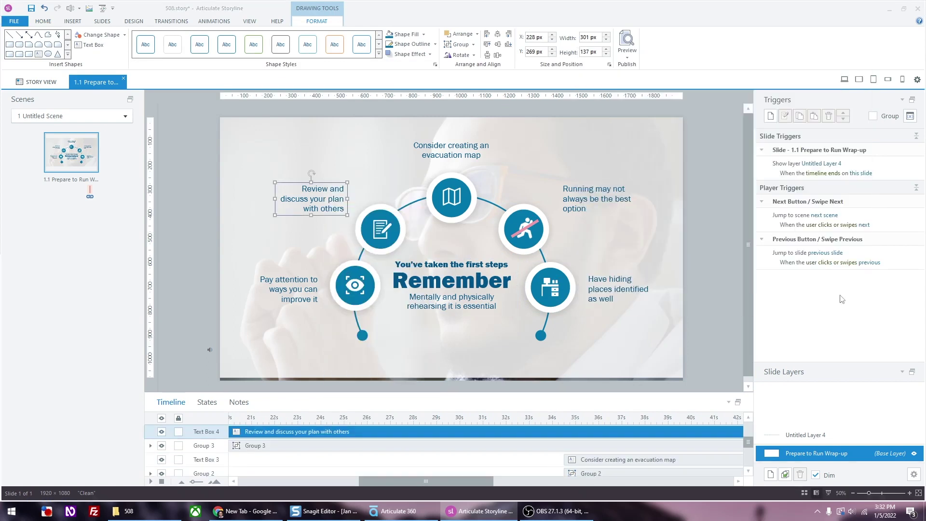
# - Verify the evacuation map caption's accessibility settings, then select the arc
pyautogui.click(469, 140)
pyautogui.rightClick(470, 140)
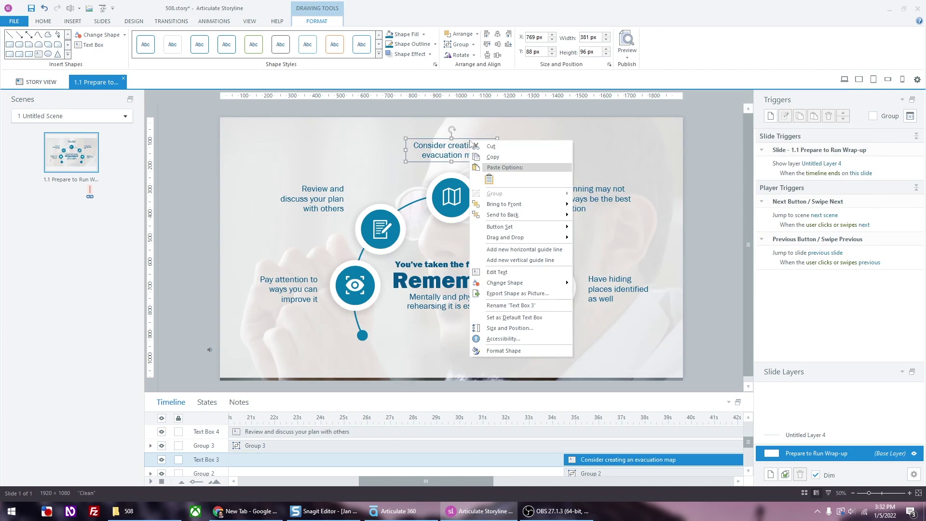
pyautogui.click(505, 342)
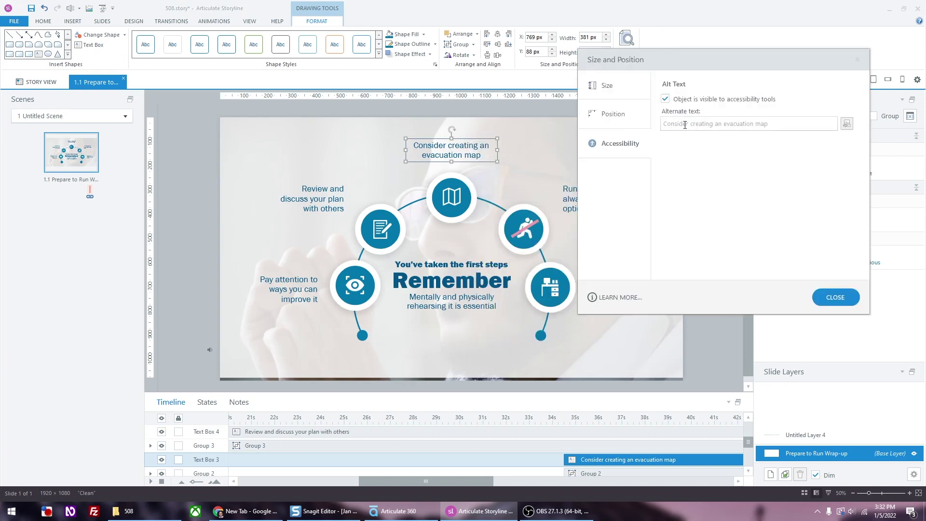
pyautogui.click(826, 298)
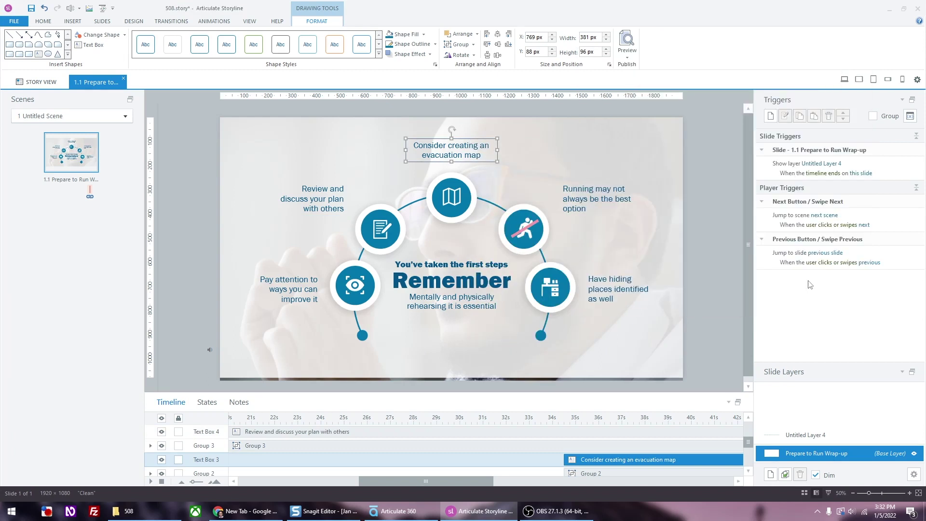
pyautogui.click(363, 335)
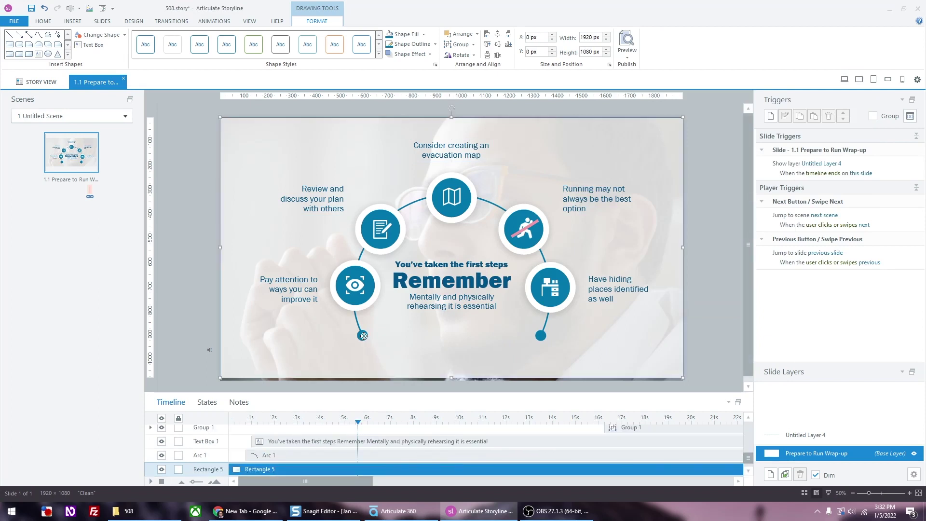
pyautogui.click(356, 320)
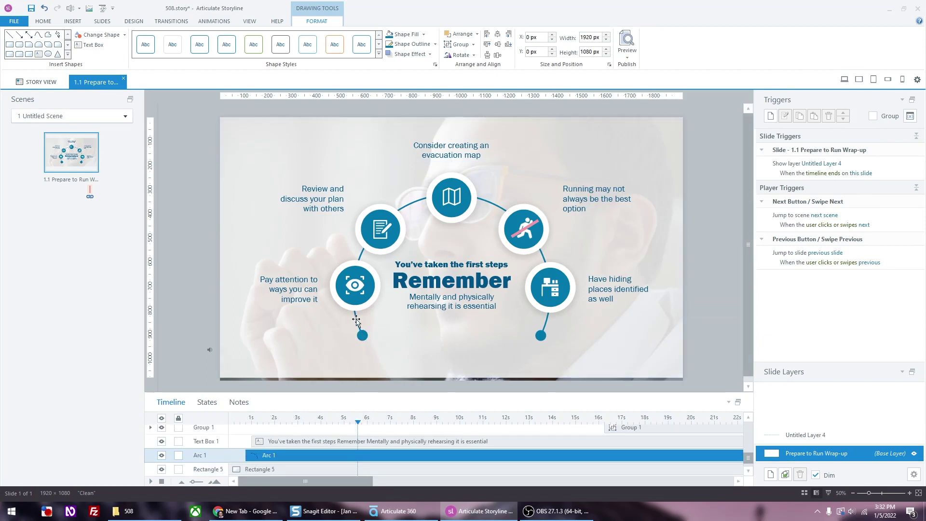
pyautogui.rightClick(356, 320)
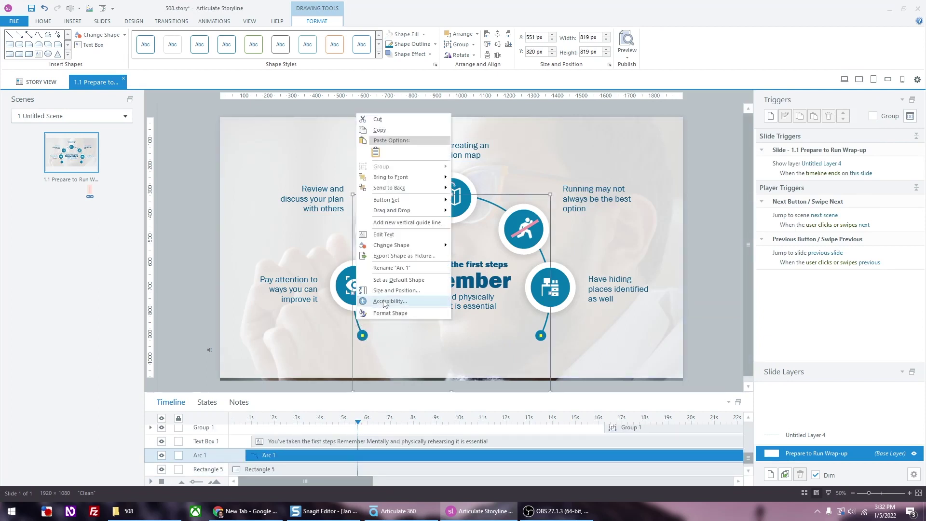
# - Give the arc alternate text 'Arc with text inside' and check the centre Remember text box
pyautogui.click(376, 344)
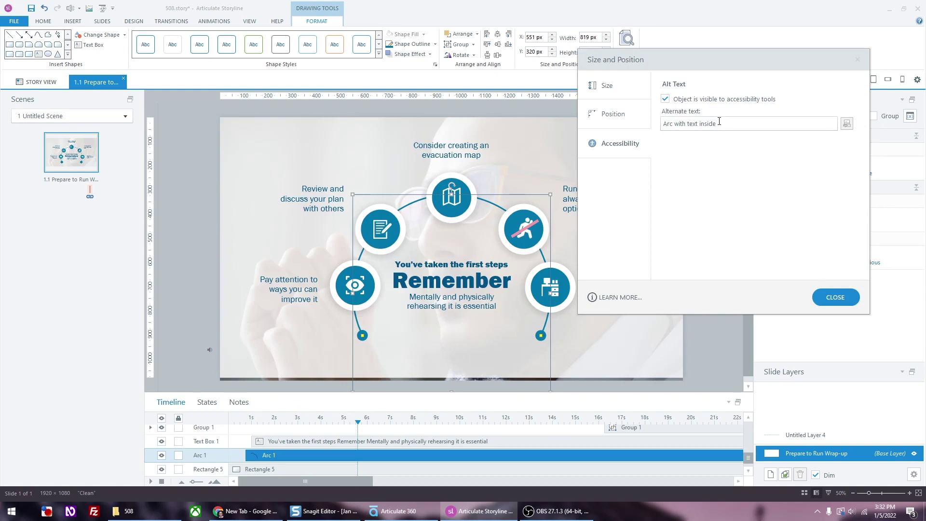
pyautogui.click(836, 297)
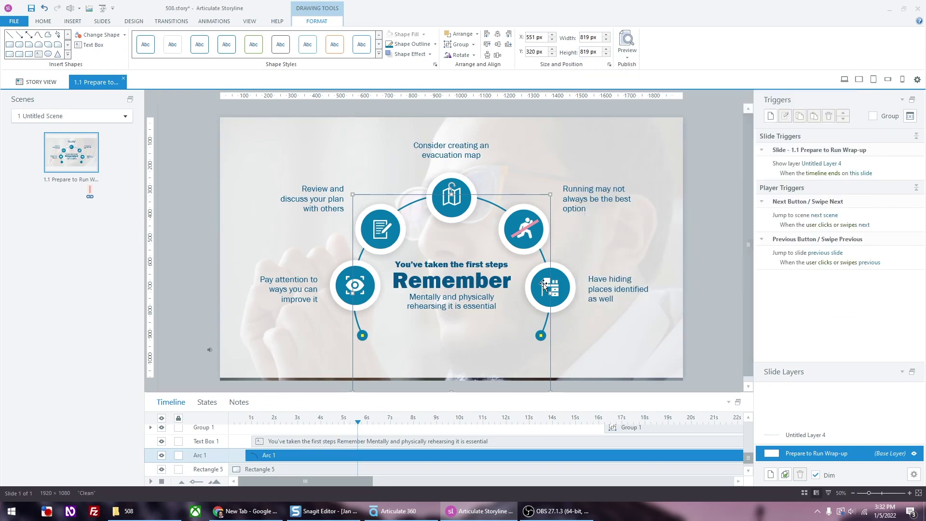
pyautogui.click(452, 260)
pyautogui.rightClick(452, 261)
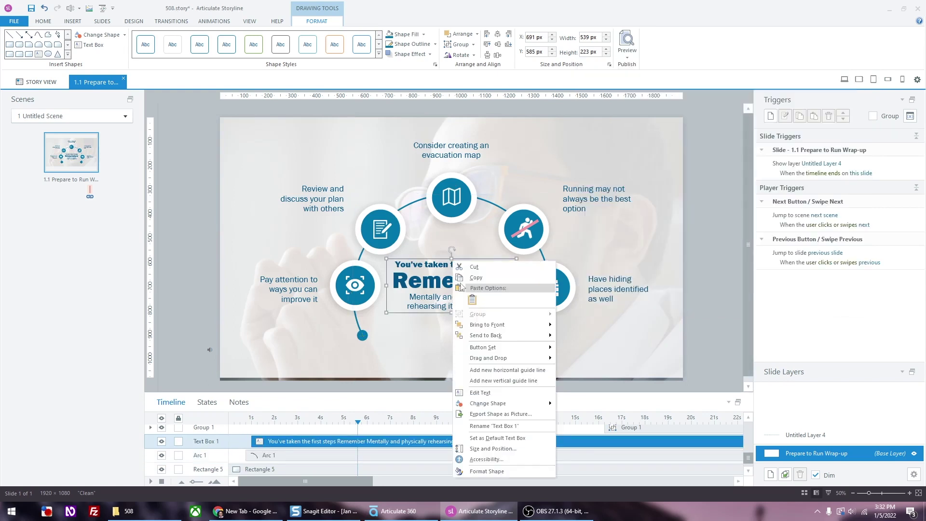
pyautogui.click(509, 466)
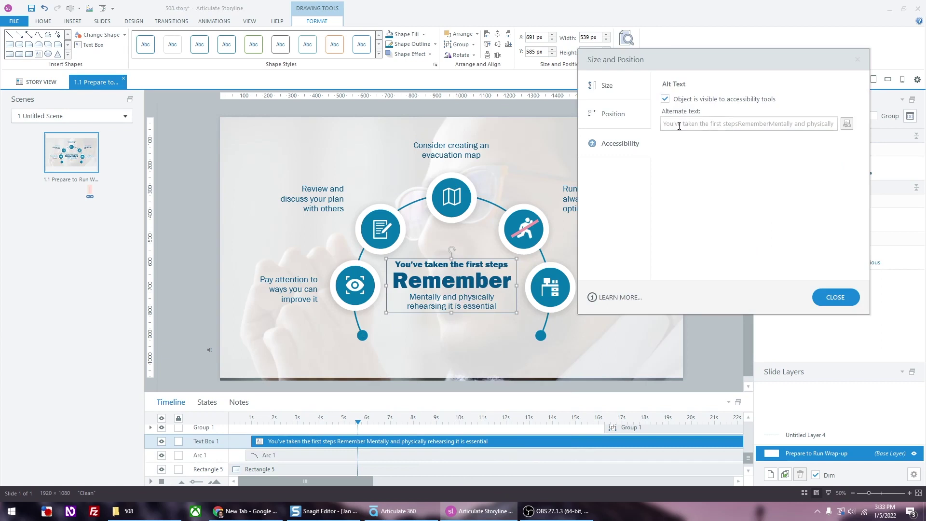
pyautogui.click(828, 298)
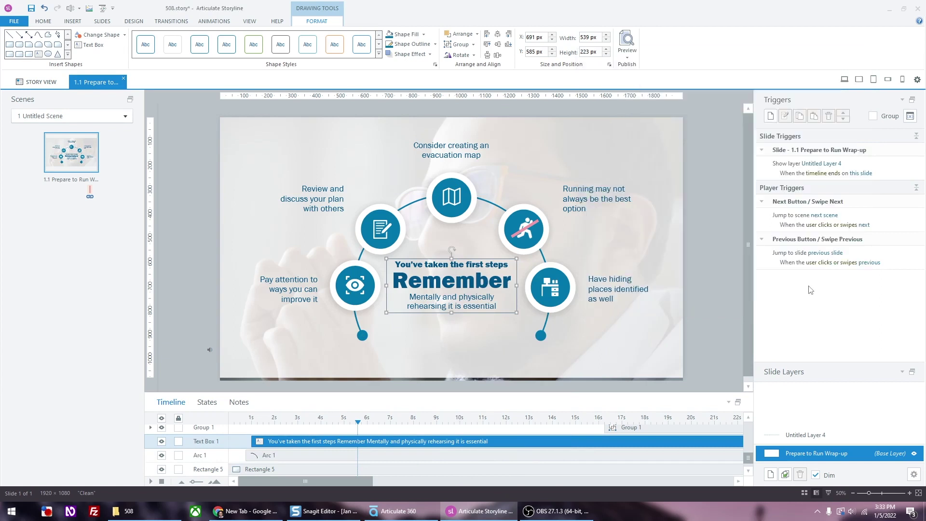
# - Open the Focus Order settings from the Home tab, then dismiss them
pyautogui.click(43, 21)
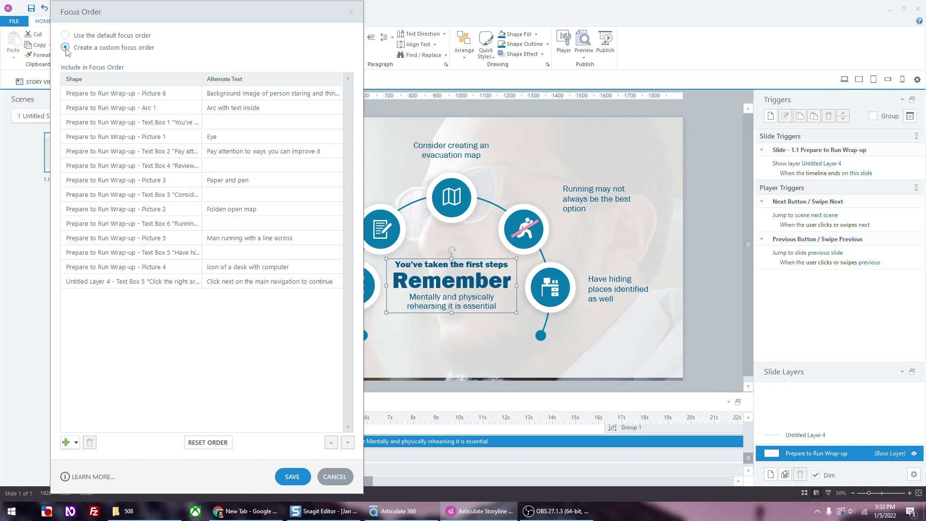
pyautogui.press('Escape')
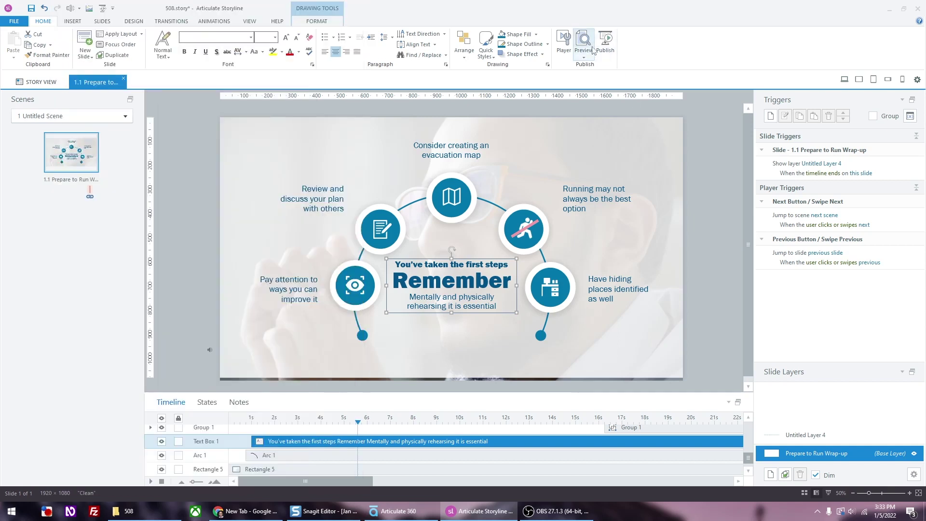
pyautogui.click(583, 53)
# - Preview the slide up to the eye icon, then edit the background picture's alternate text
pyautogui.click(594, 72)
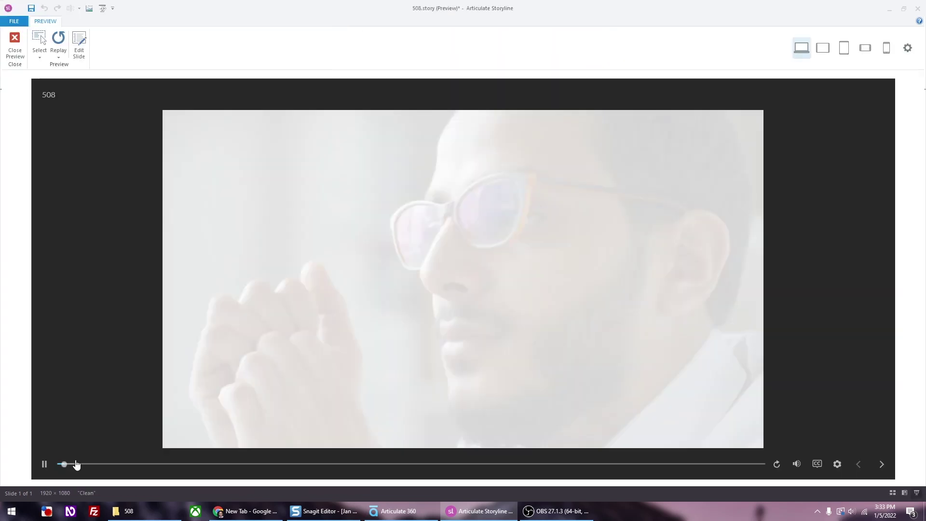
pyautogui.moveTo(76, 467); pyautogui.dragTo(628, 446)
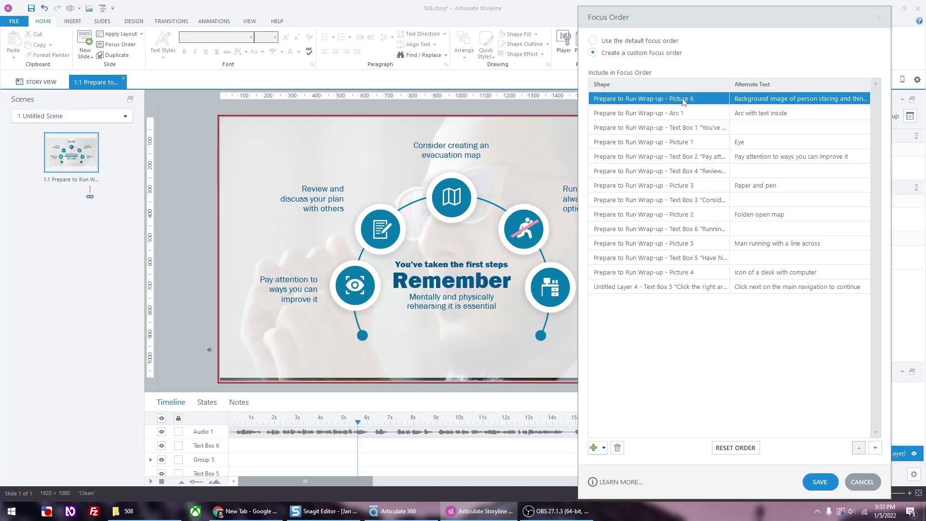
pyautogui.click(756, 97)
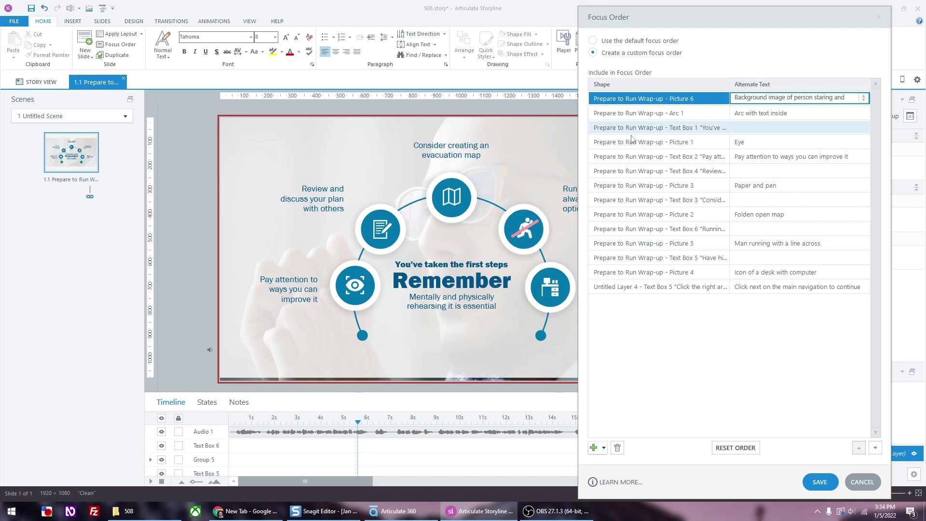
# - Move the paper and pen picture above its 'Review and discuss' caption in the focus order
pyautogui.click(647, 118)
pyautogui.click(644, 128)
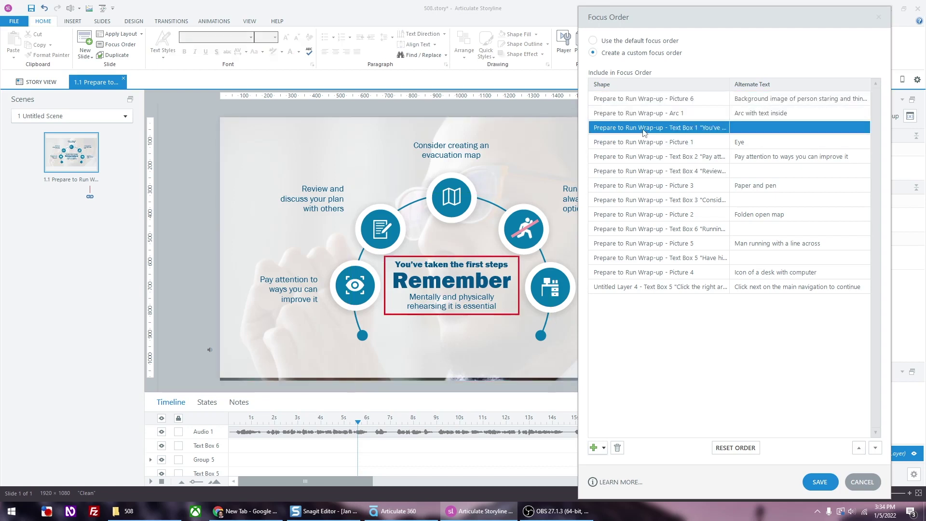
pyautogui.click(646, 142)
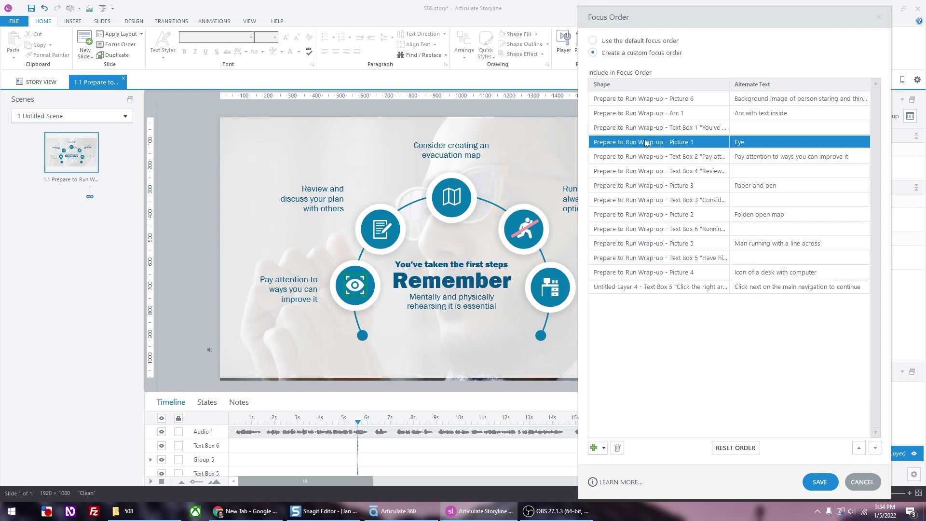
pyautogui.click(646, 155)
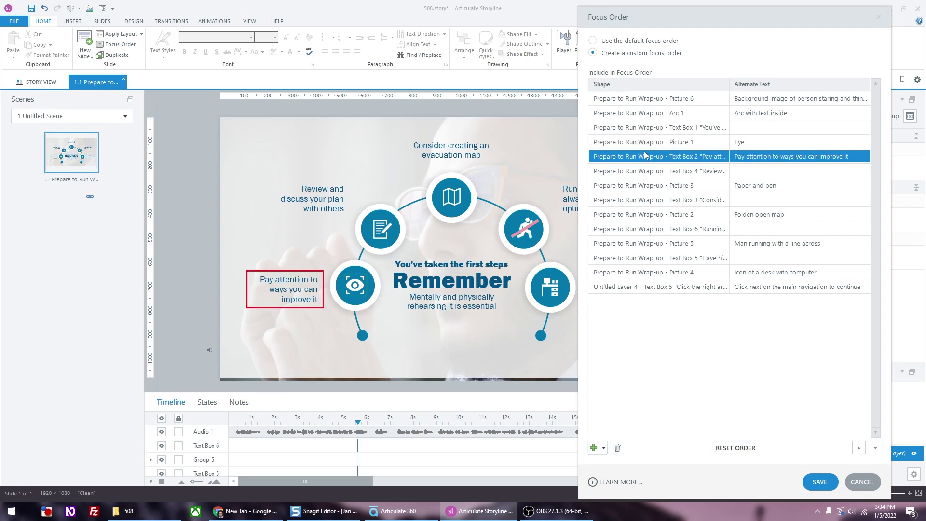
pyautogui.click(645, 171)
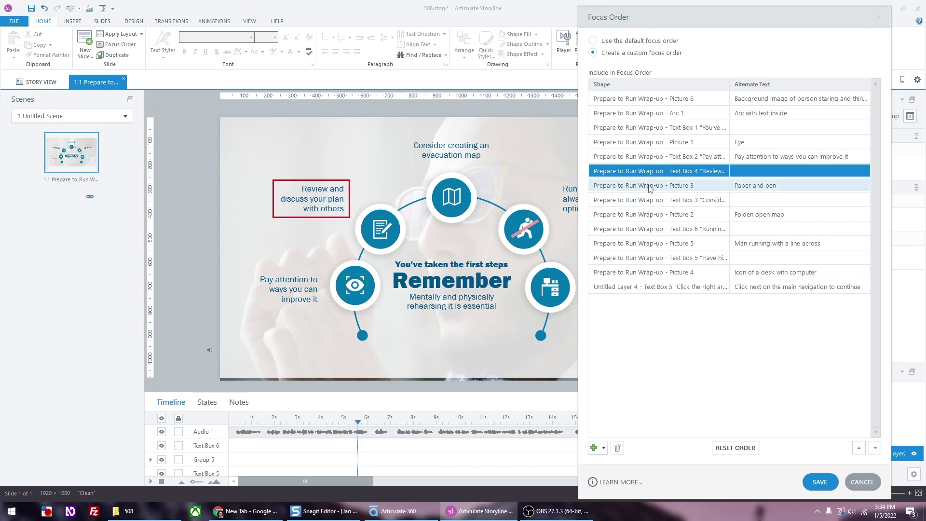
pyautogui.click(650, 187)
pyautogui.click(652, 173)
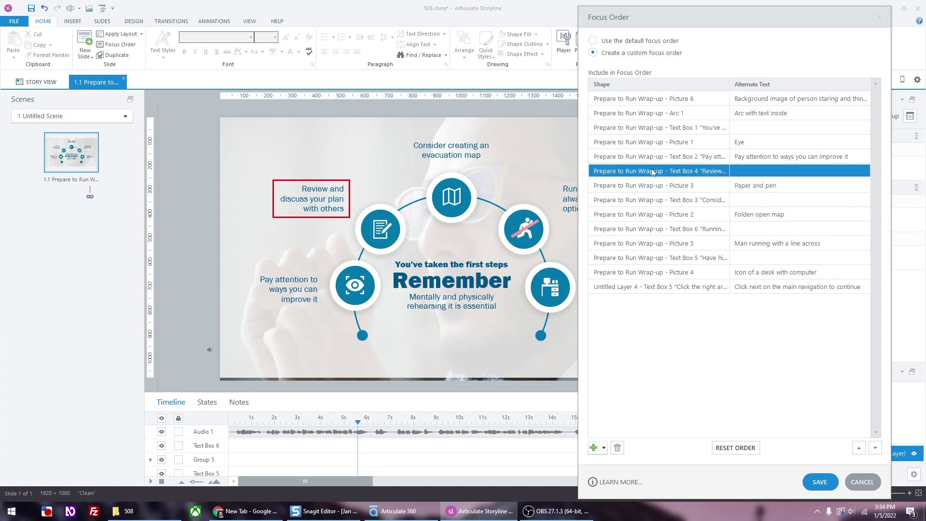
pyautogui.click(654, 183)
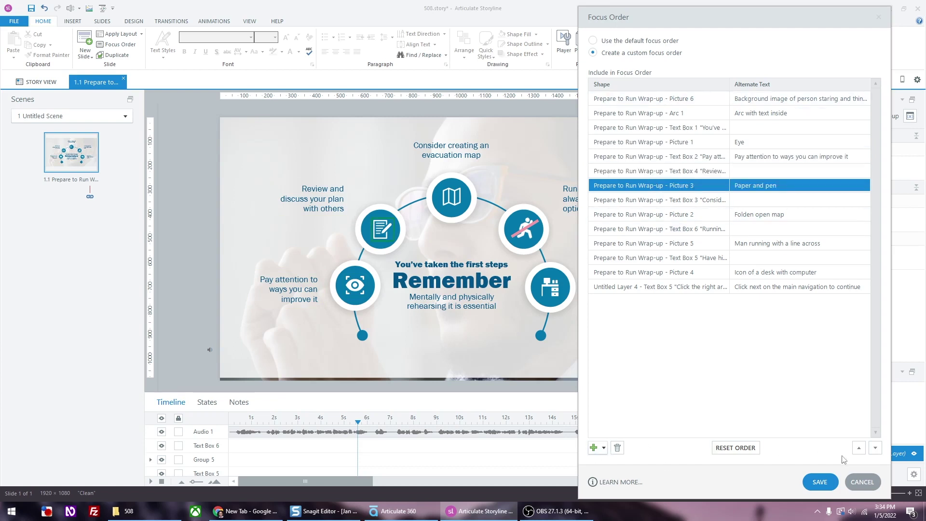
pyautogui.click(859, 449)
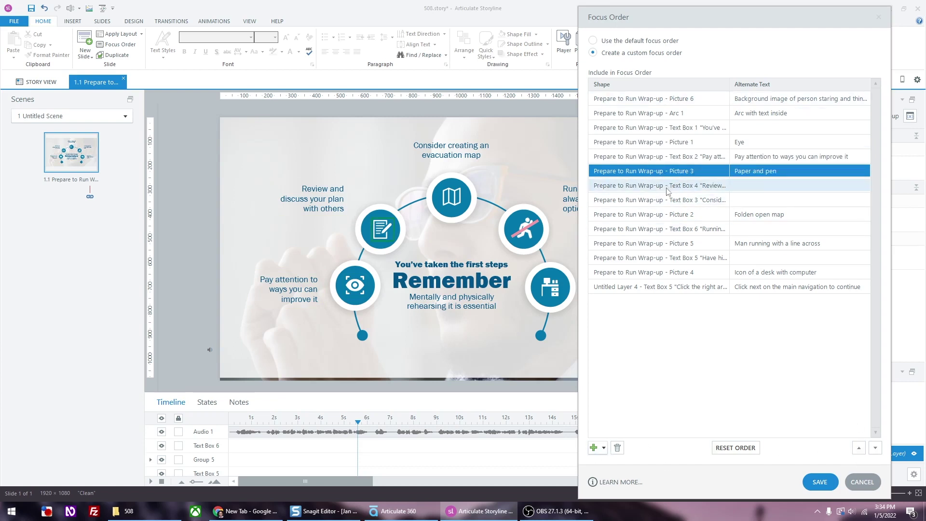
# - Move the folded open map picture above its 'Consider creating' caption
pyautogui.click(668, 189)
pyautogui.click(667, 171)
pyautogui.click(668, 186)
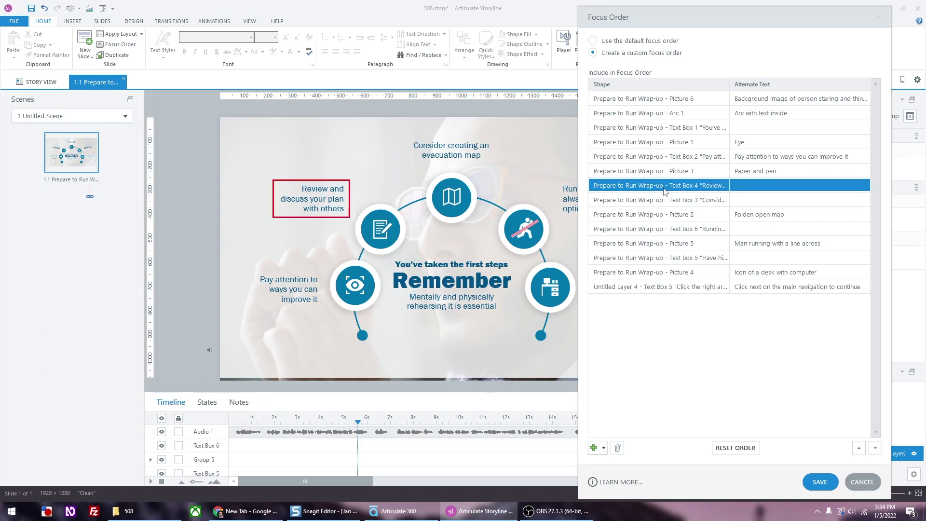
pyautogui.click(666, 200)
pyautogui.click(667, 215)
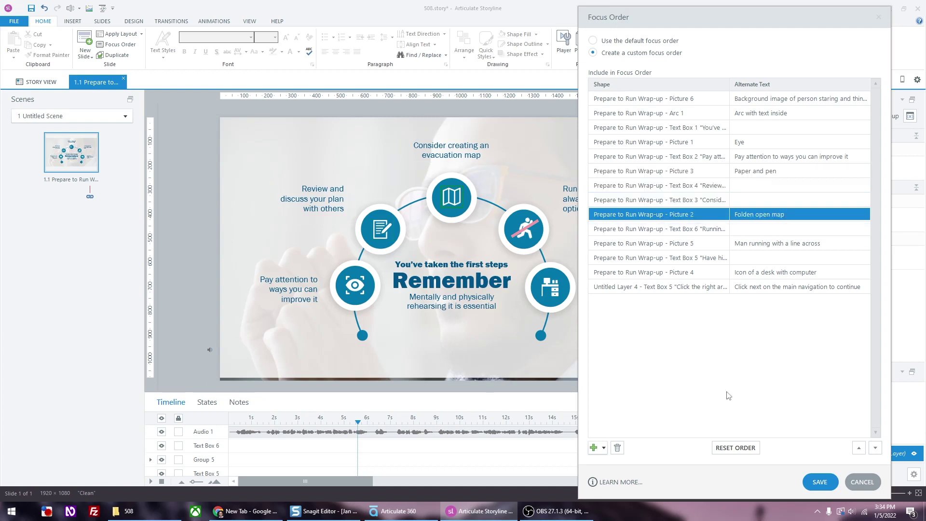
pyautogui.click(859, 448)
pyautogui.click(656, 215)
pyautogui.moveTo(771, 16); pyautogui.dragTo(212, 10)
# - Place the running man and desk pictures above their captions and save the focus order
pyautogui.click(107, 225)
pyautogui.moveTo(107, 238); pyautogui.dragTo(119, 226)
pyautogui.click(120, 238)
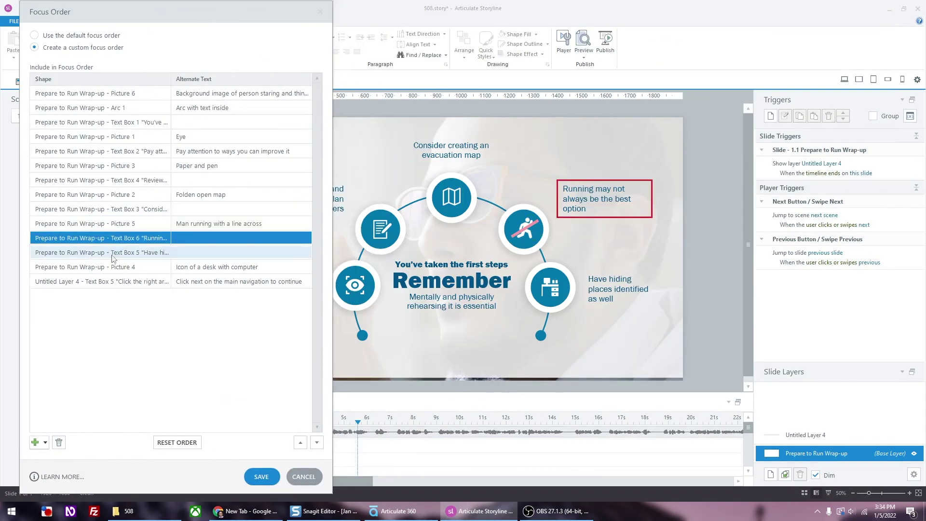
pyautogui.moveTo(123, 267); pyautogui.dragTo(124, 255)
pyautogui.click(124, 268)
pyautogui.click(127, 281)
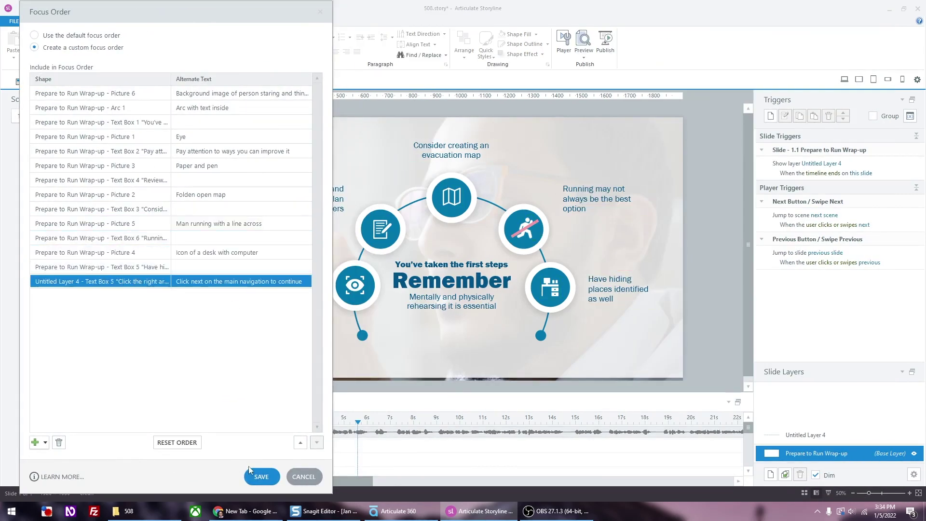
pyautogui.click(262, 477)
pyautogui.click(838, 437)
# - Review the 'Click the right arrow to continue' text on Untitled Layer 4, then return to the Prepare to Run Wrap-up base layer
pyautogui.click(659, 344)
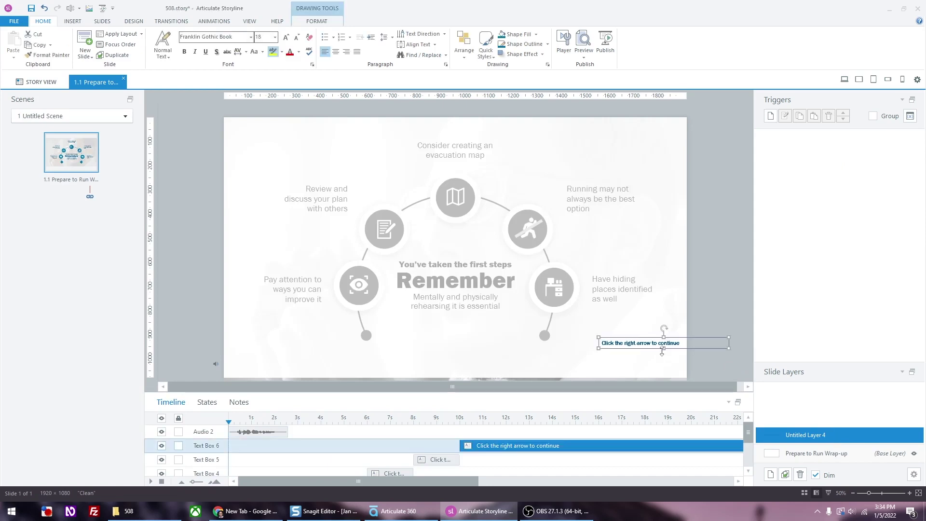
pyautogui.click(827, 454)
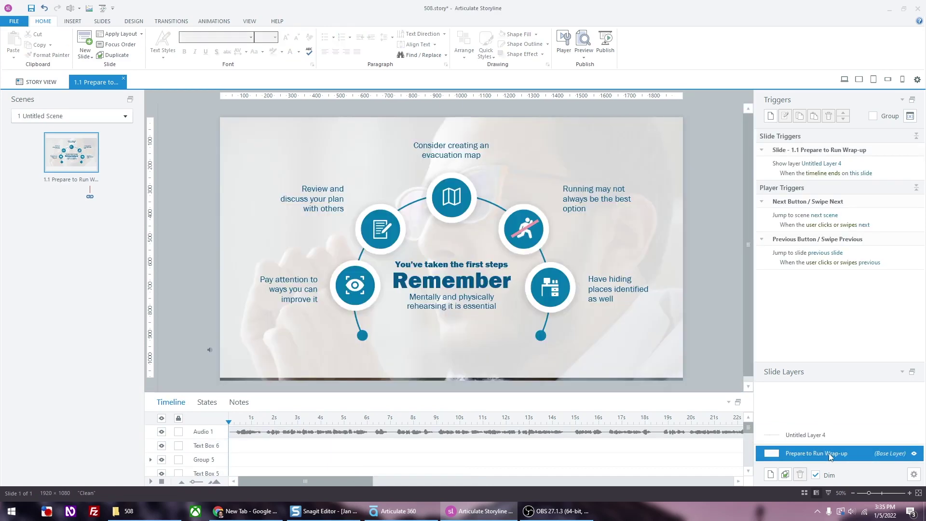
pyautogui.click(830, 435)
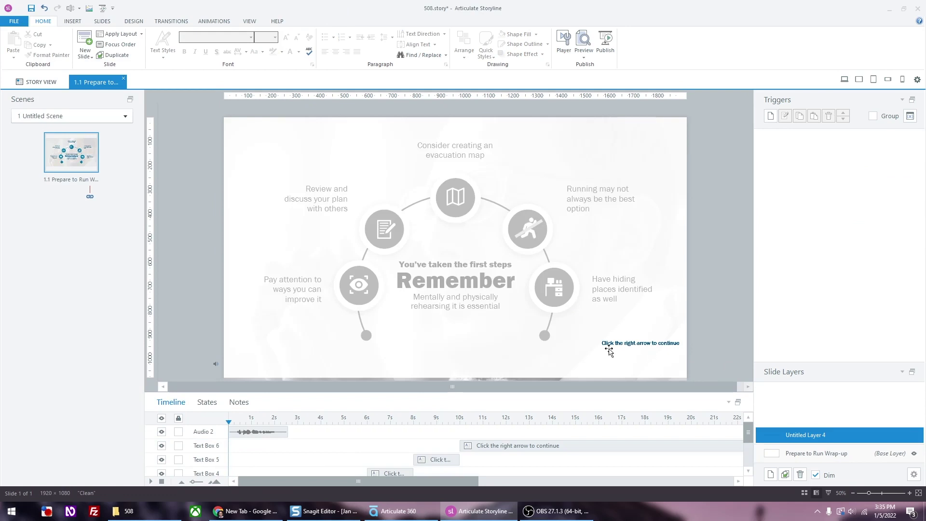
pyautogui.click(830, 453)
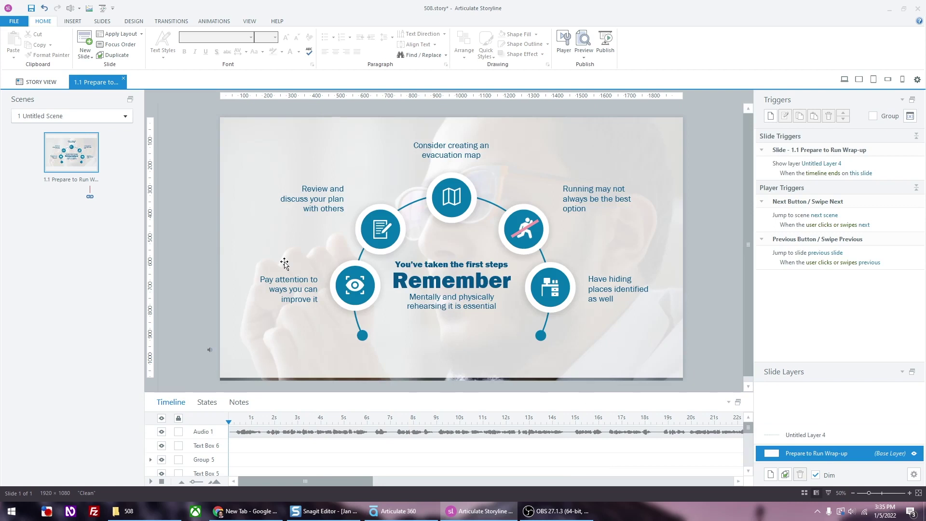
pyautogui.click(116, 44)
pyautogui.click(157, 284)
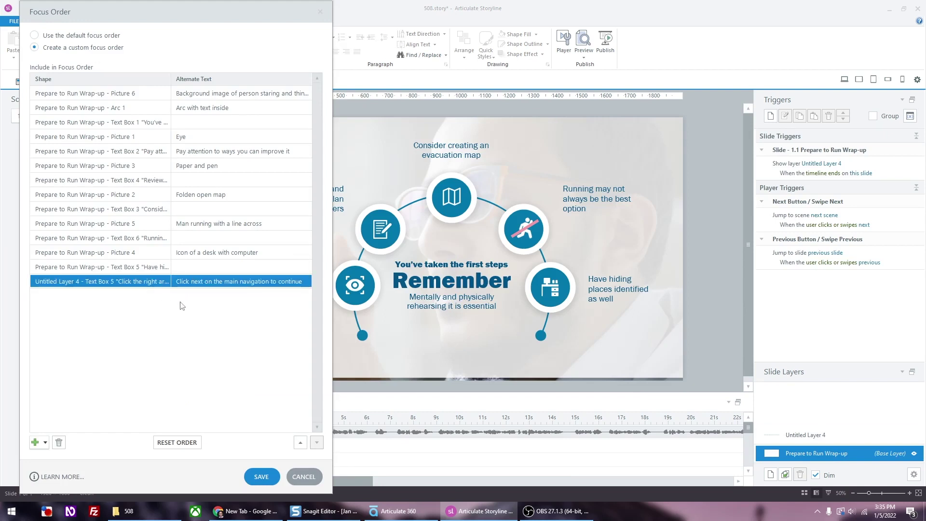
pyautogui.click(262, 477)
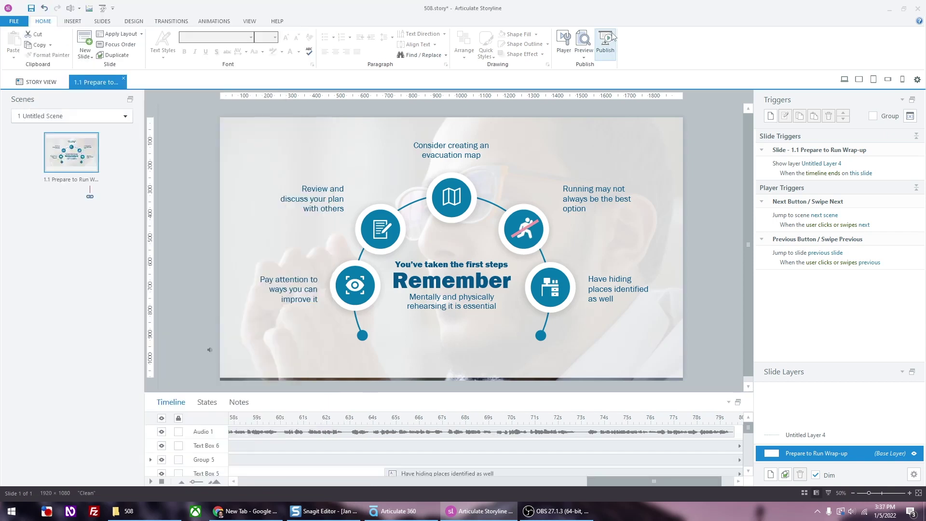
pyautogui.click(616, 41)
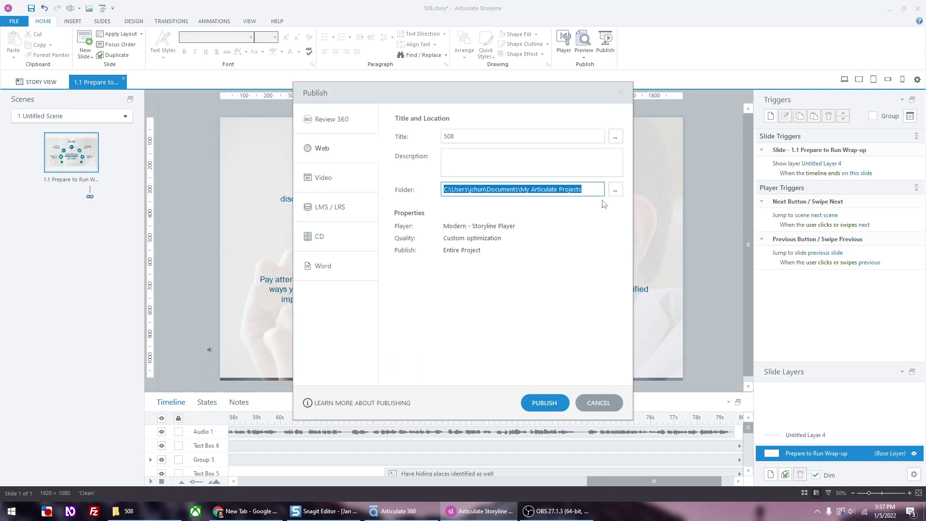
# - Publish the course for the web into a new 'publish' folder inside 508
pyautogui.click(615, 191)
pyautogui.click(318, 146)
pyautogui.write('publish')
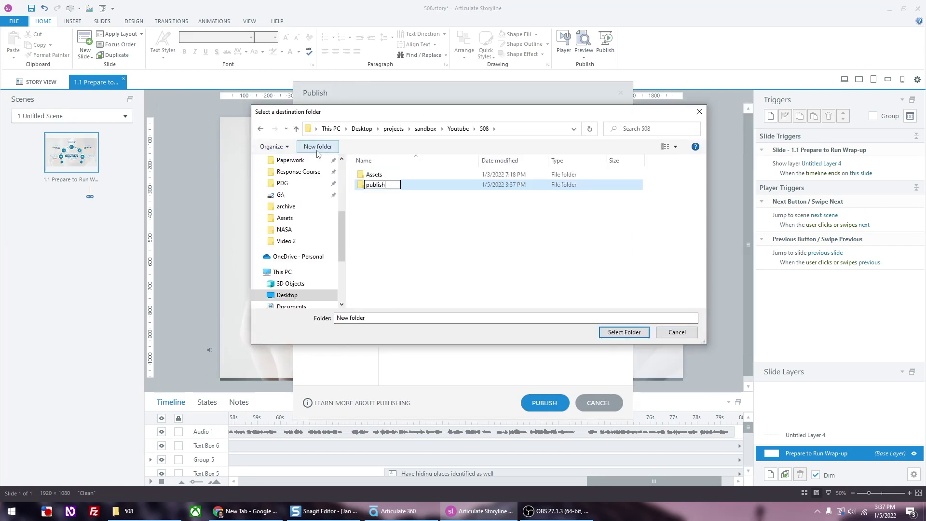
pyautogui.press('Return')
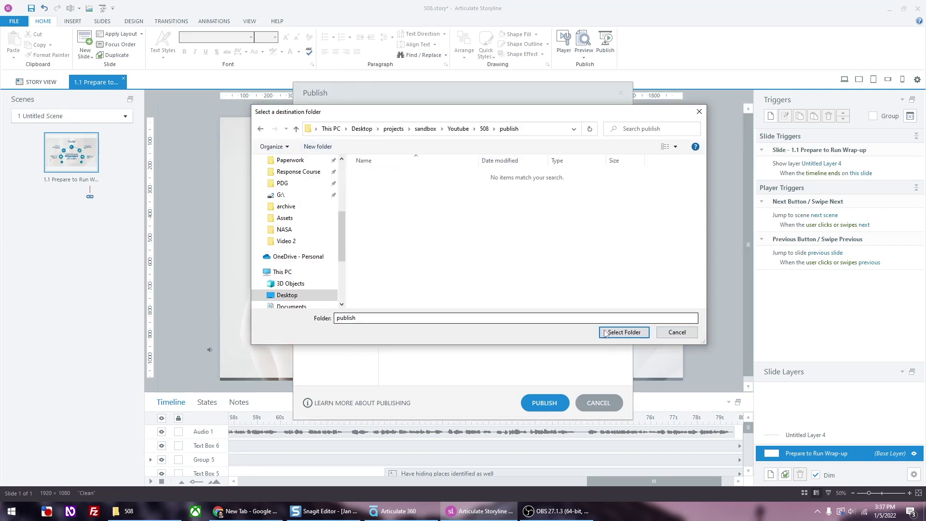
pyautogui.click(618, 332)
pyautogui.click(543, 400)
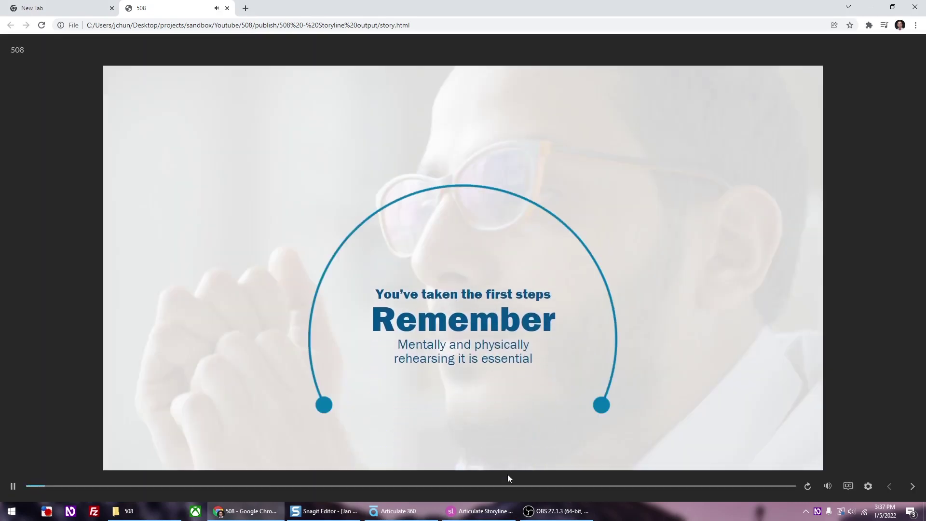
# - Skip ahead in the published slide until all icons, captions and the right-arrow prompt appear, then mute the sound
pyautogui.moveTo(407, 486); pyautogui.dragTo(790, 490)
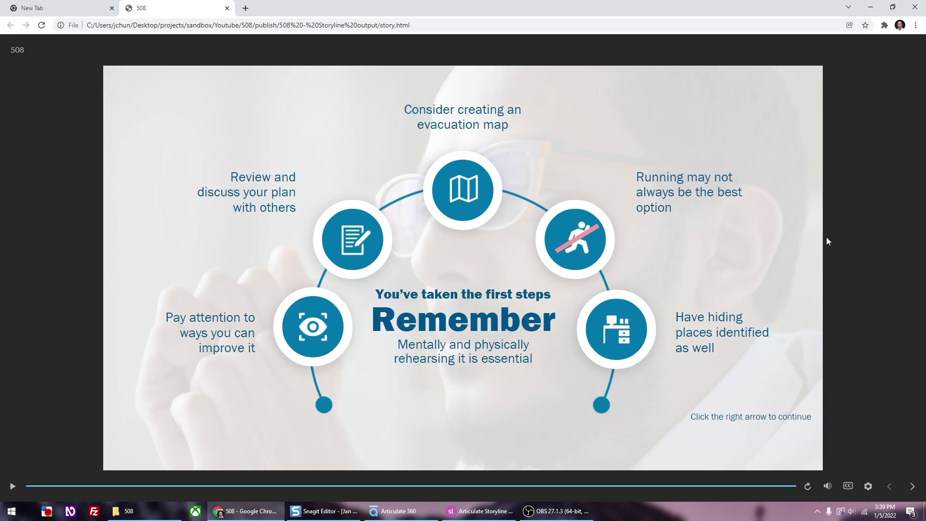
pyautogui.press('XF86AudioMute')
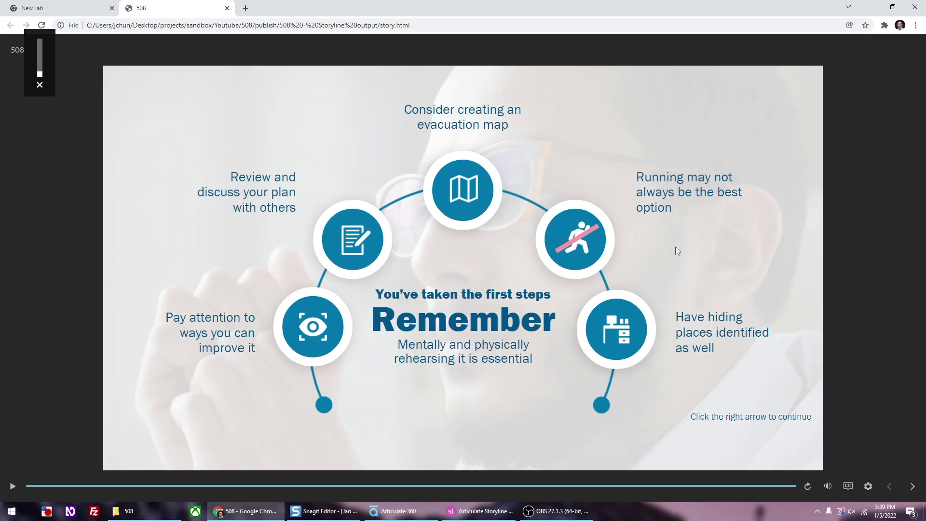
# - Back in Storyline, dismiss the publish message and show Untitled Layer 4 with an enlarged timeline
pyautogui.moveTo(471, 513)
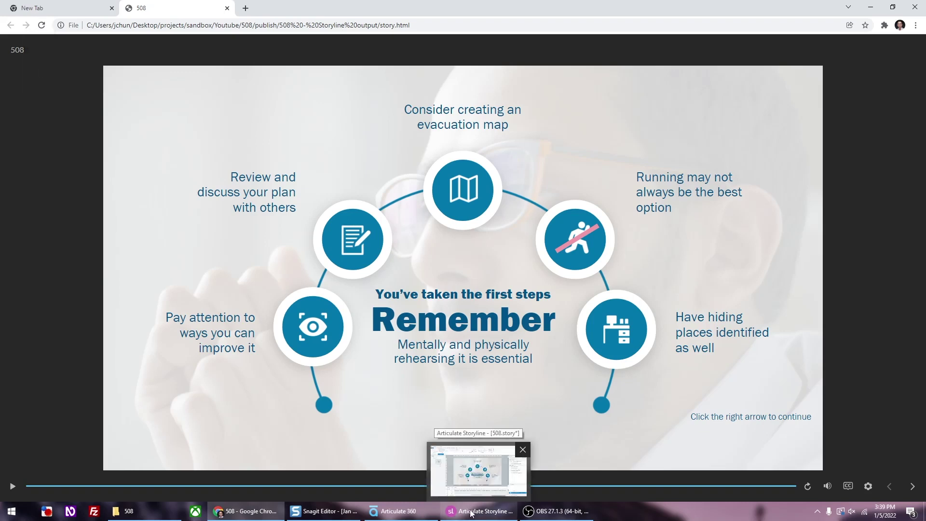
pyautogui.click(471, 512)
pyautogui.click(550, 333)
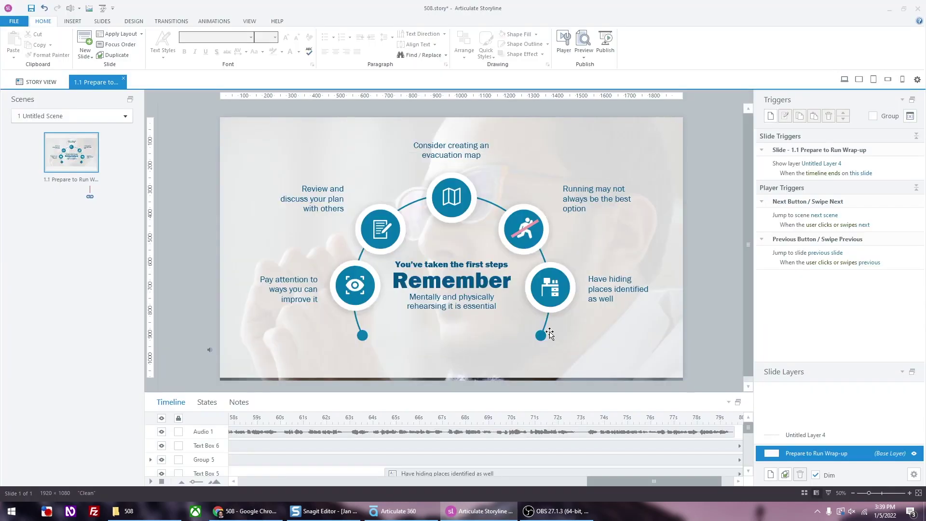
pyautogui.click(829, 436)
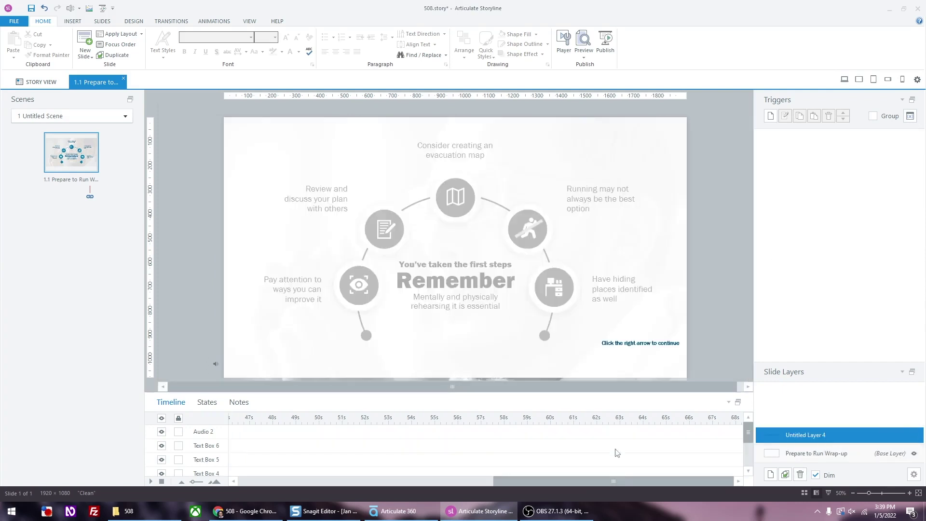
pyautogui.moveTo(635, 391); pyautogui.dragTo(644, 307)
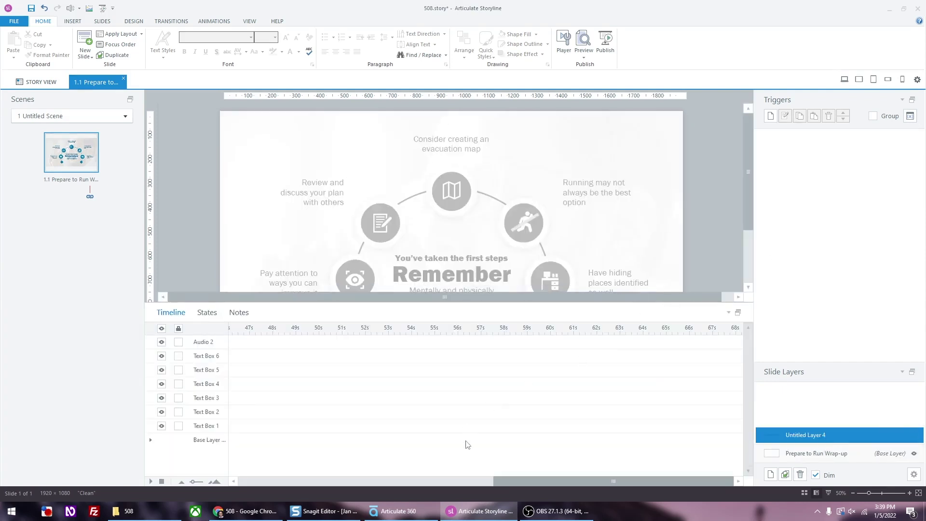
pyautogui.click(538, 478)
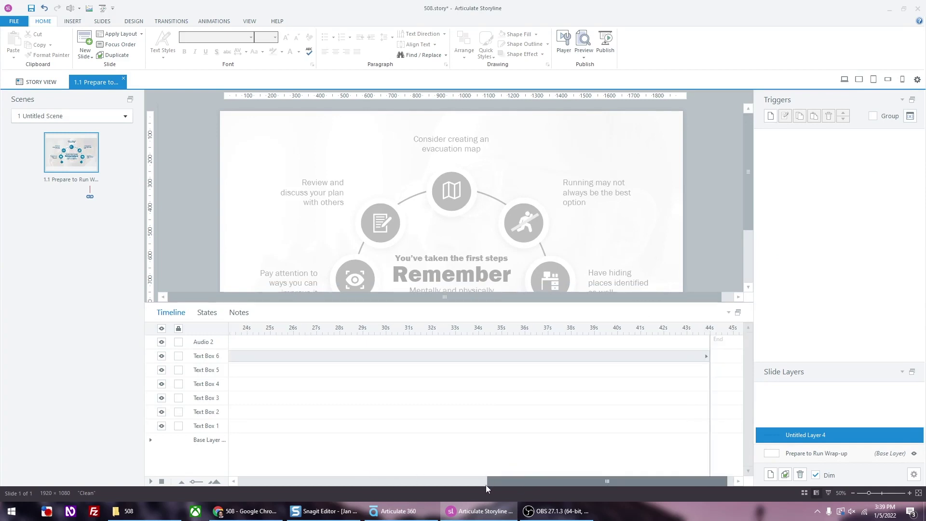
pyautogui.moveTo(487, 484); pyautogui.dragTo(238, 484)
# - Move the 'Click the right arrow to continue' text lower on the slide, to Y 992 px
pyautogui.click(250, 427)
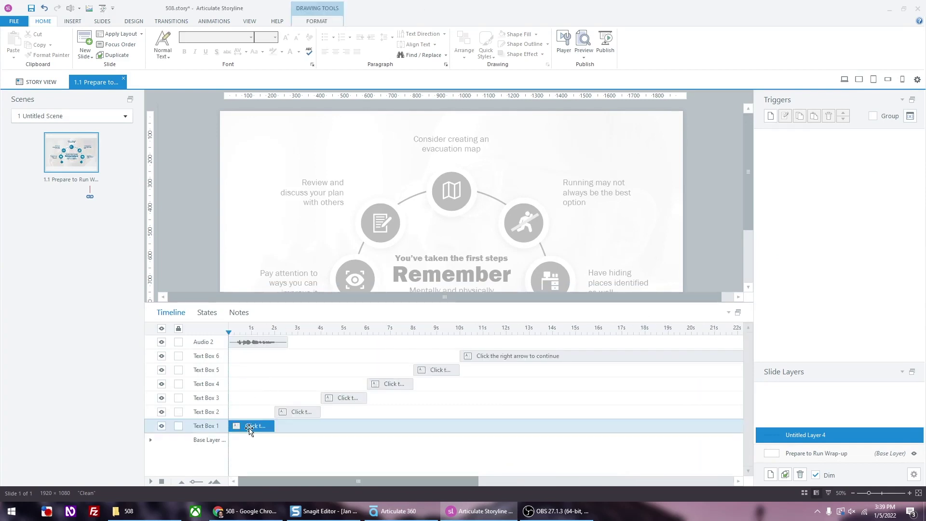
pyautogui.click(298, 413)
pyautogui.click(344, 398)
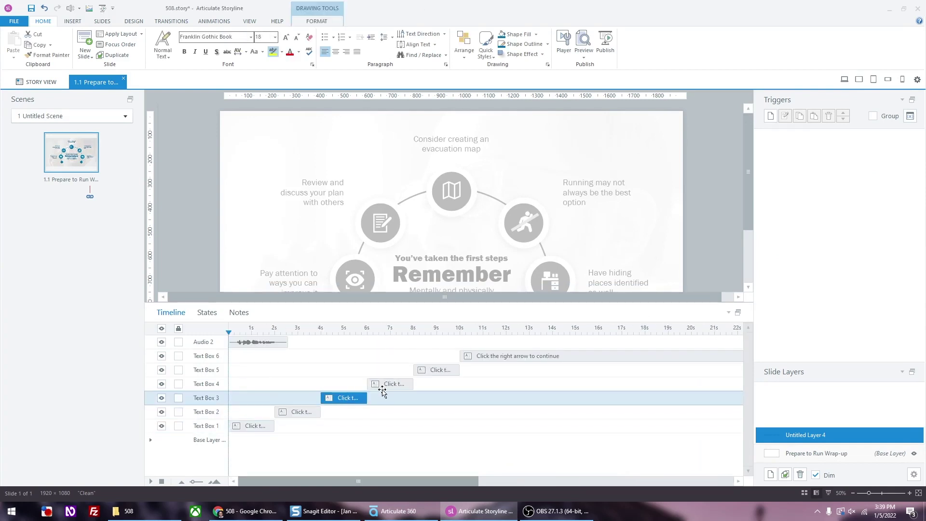
pyautogui.click(224, 22)
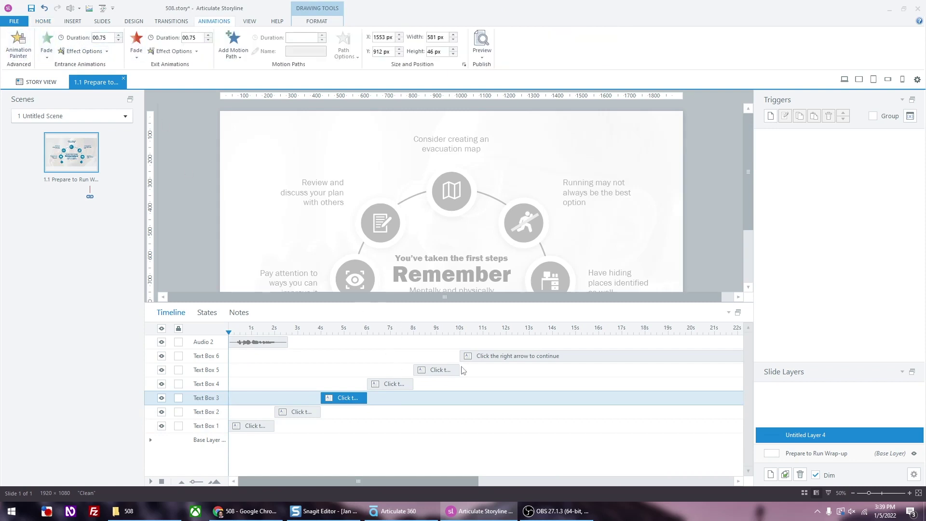
pyautogui.click(497, 357)
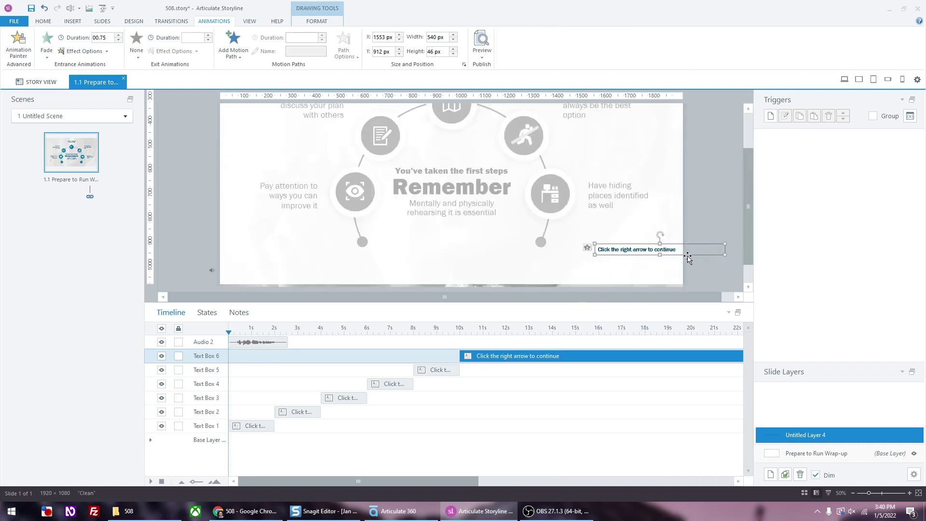
pyautogui.hotkey('ctrl', 'z')
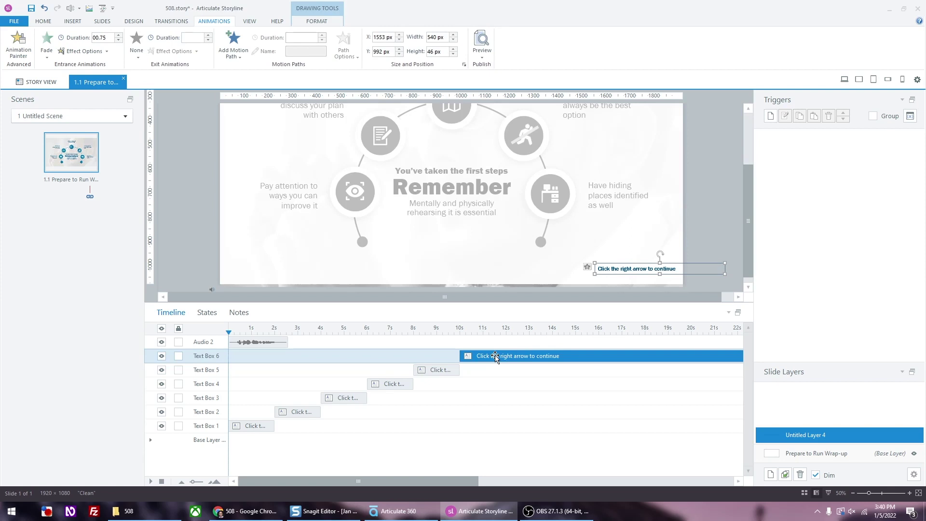
pyautogui.rightClick(496, 357)
# - Make the continue prompt visible to accessibility tools with alt text 'Click the right arrow to continue'
pyautogui.click(520, 484)
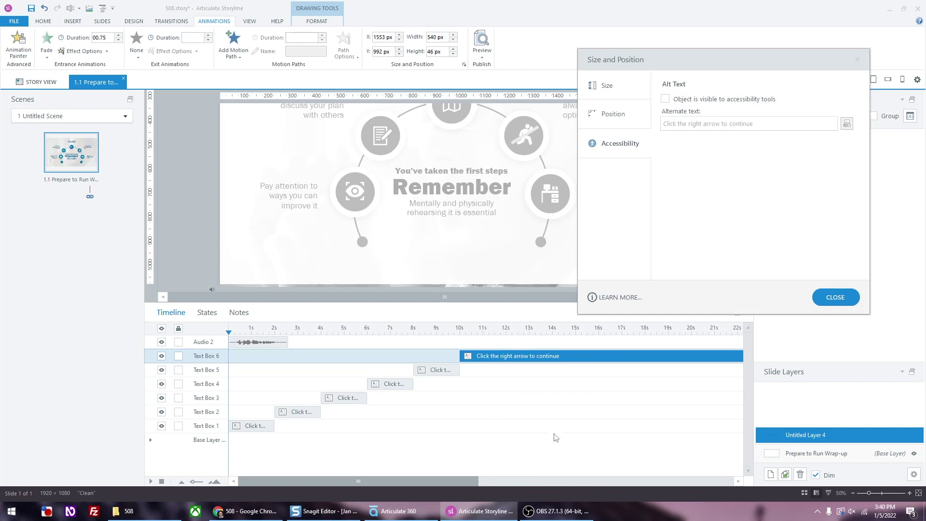
pyautogui.click(665, 99)
pyautogui.click(670, 125)
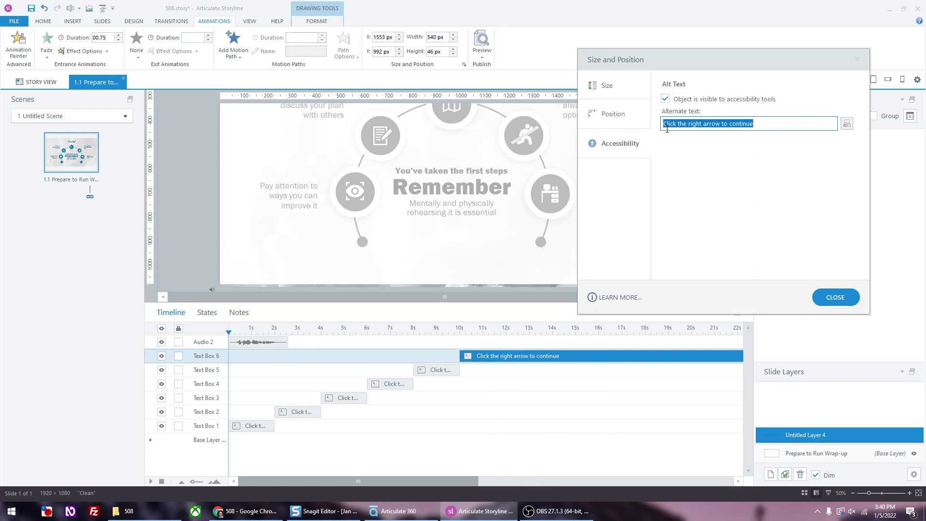
pyautogui.click(670, 124)
pyautogui.moveTo(763, 124); pyautogui.dragTo(651, 126)
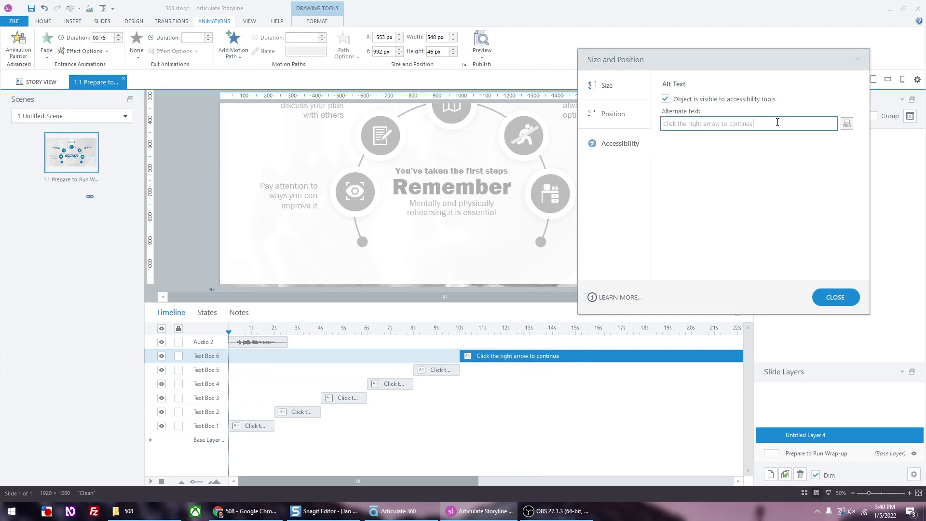
pyautogui.click(836, 297)
pyautogui.click(813, 454)
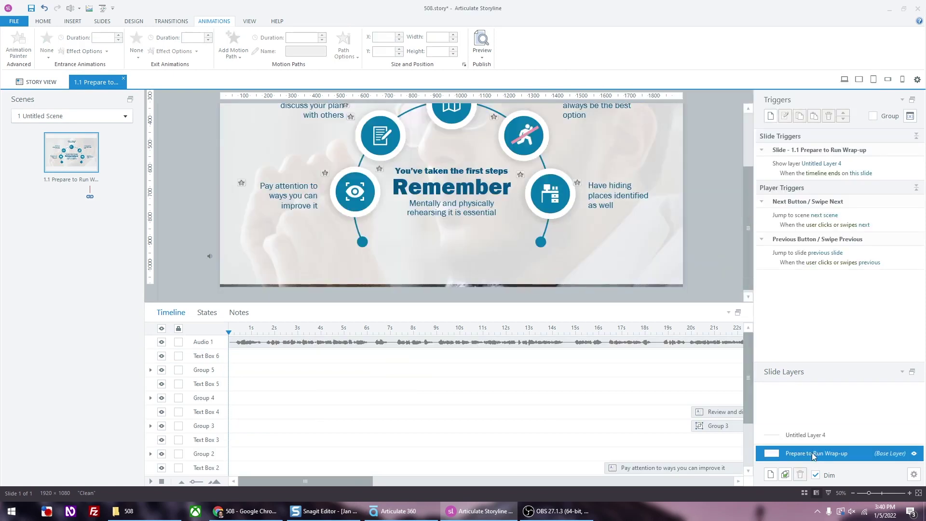
# - Delete the Untitled Layer 4 Text Box 5 'Click next' entry from the custom focus order, then republish
pyautogui.scroll(-2, 685, 198)
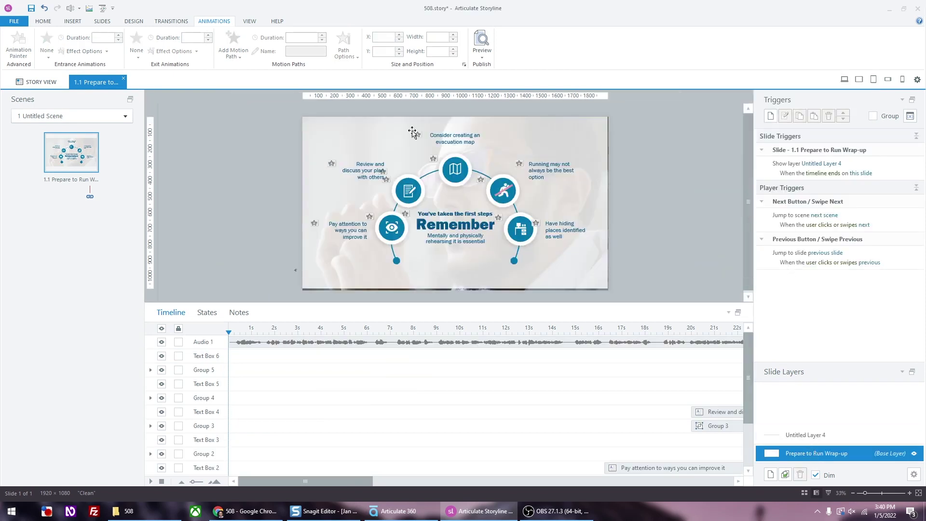
pyautogui.click(44, 21)
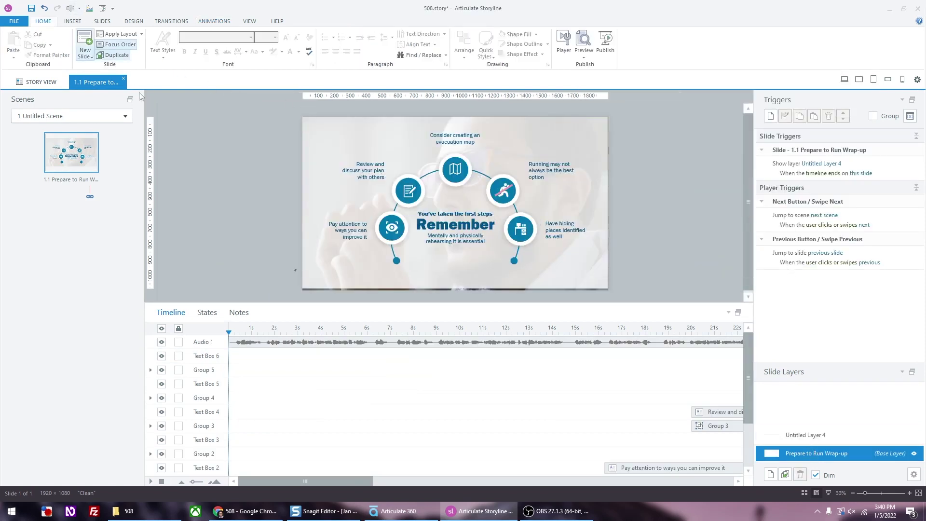
pyautogui.click(121, 44)
pyautogui.click(124, 47)
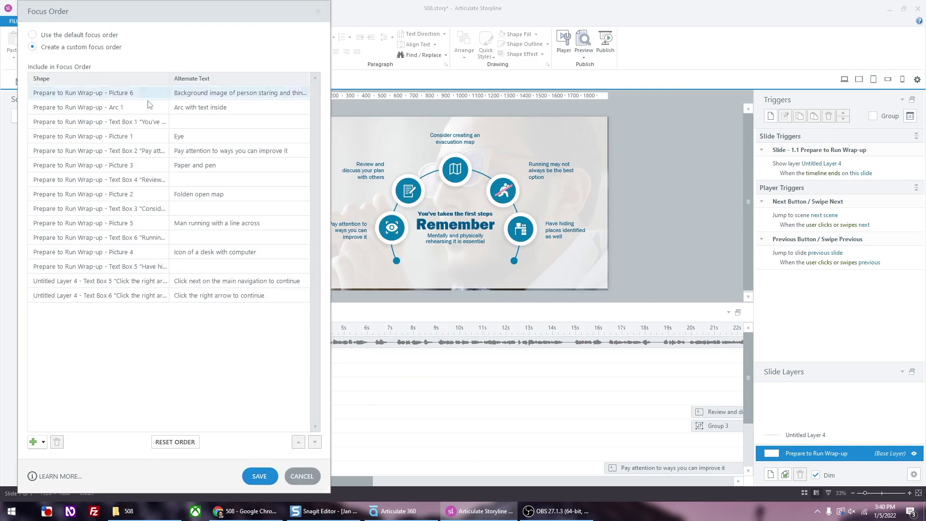
pyautogui.click(126, 281)
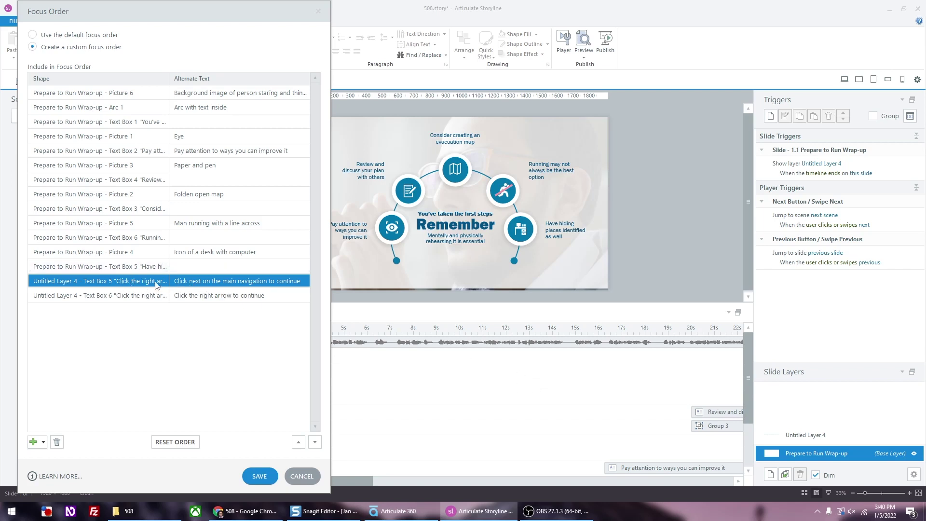
pyautogui.click(57, 442)
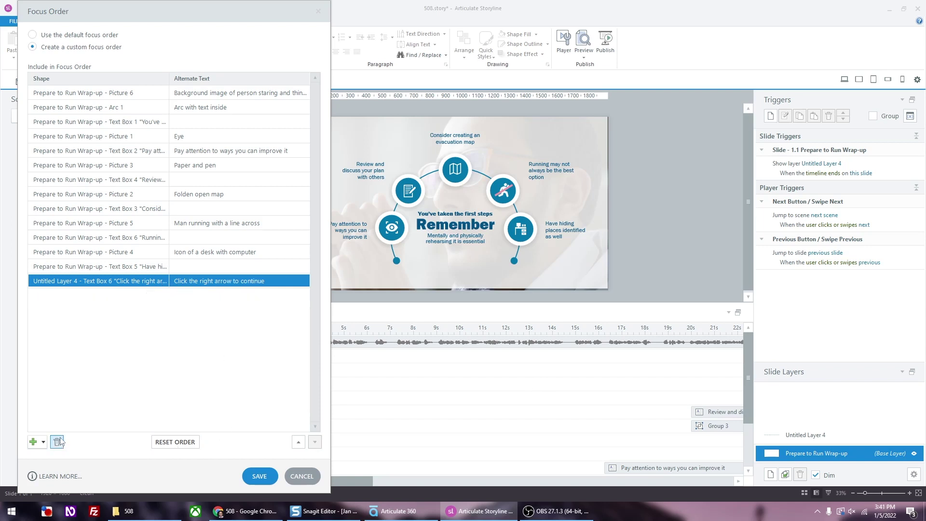
pyautogui.click(260, 477)
pyautogui.click(610, 51)
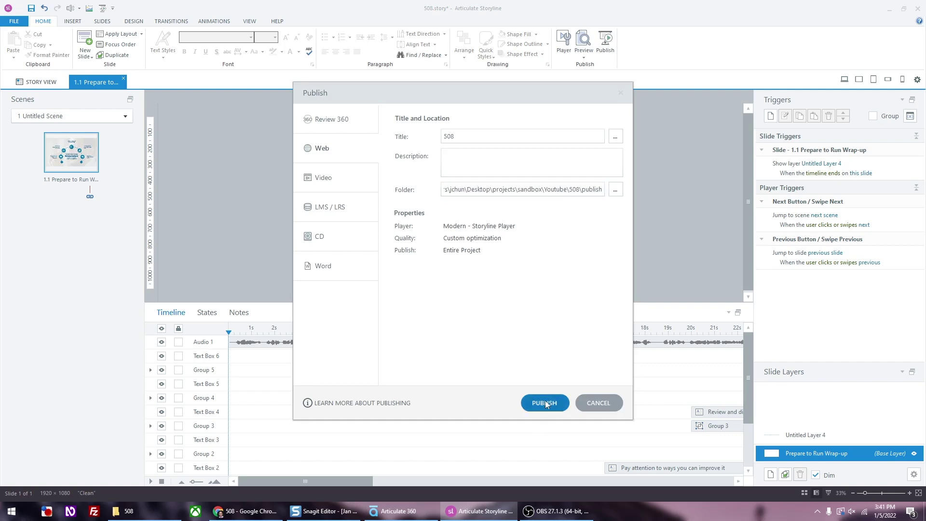
pyautogui.click(545, 403)
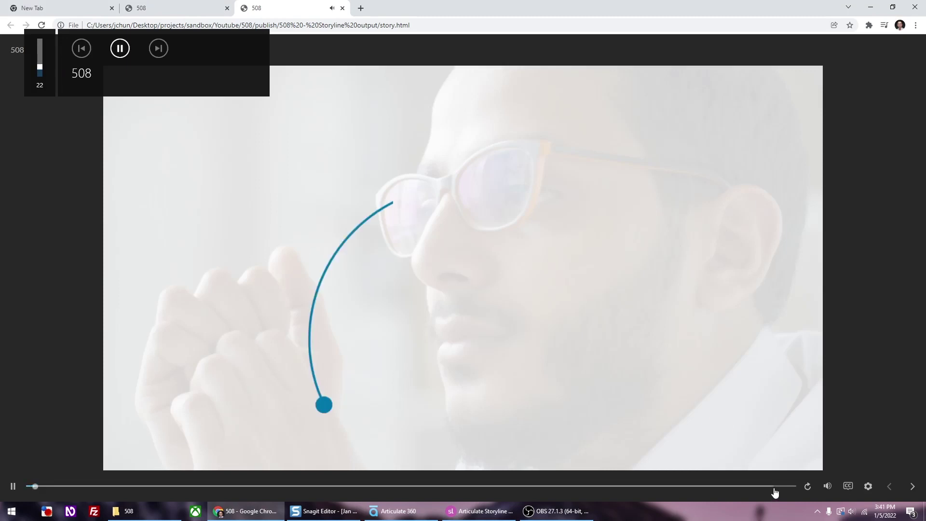
# - Skip ahead in the republished slide until all five icons, captions and the right-arrow prompt show
pyautogui.moveTo(783, 494); pyautogui.dragTo(792, 491)
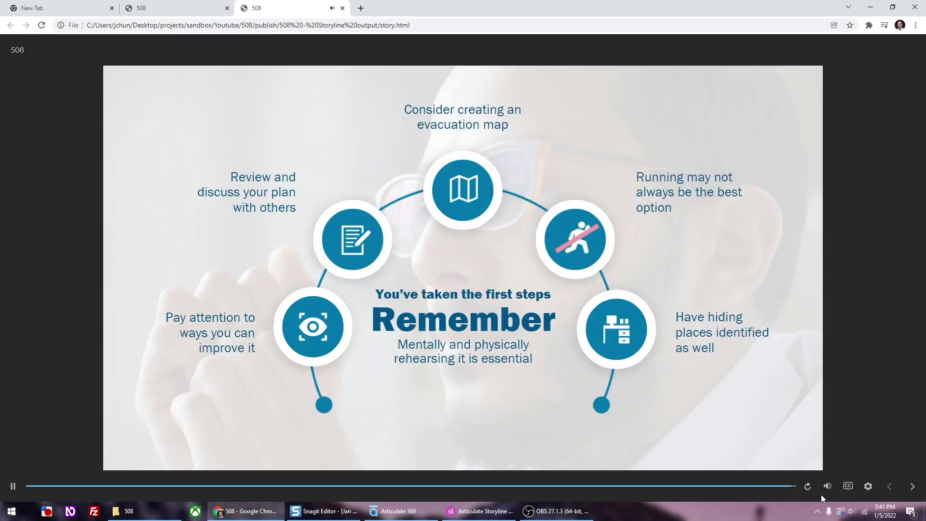